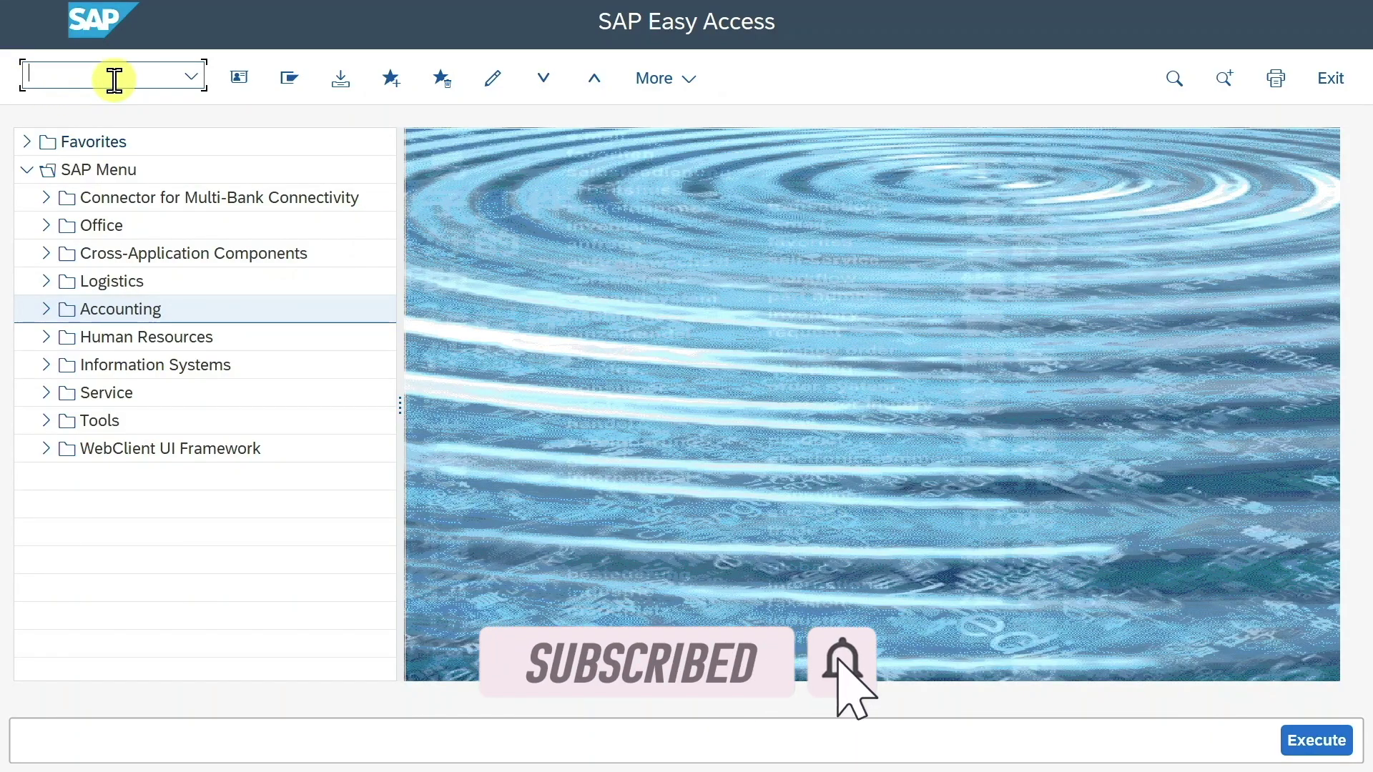
Run AS01 and keep asset class 2000 and company code 1010.
text(AS01)
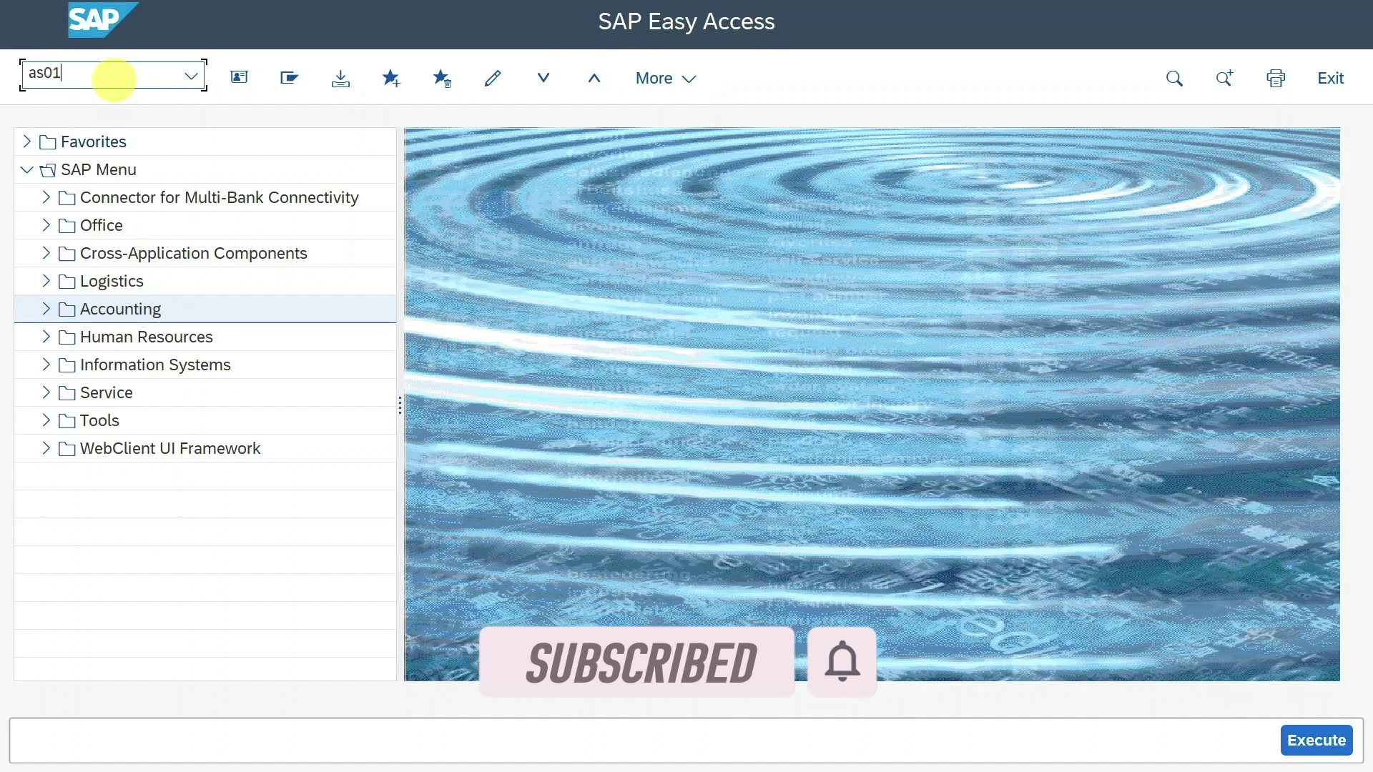
key(Return)
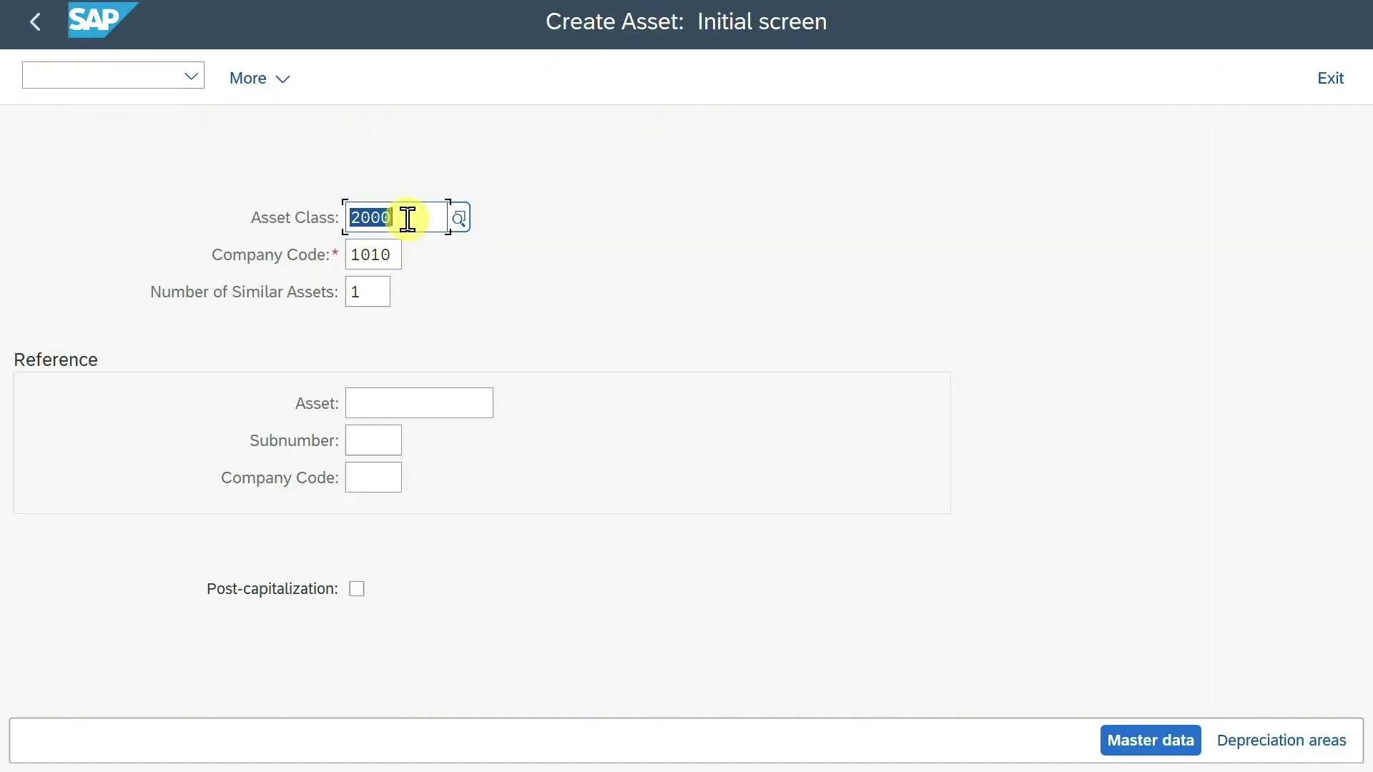
click(409, 219)
double_click(411, 220)
click(367, 254)
click(350, 296)
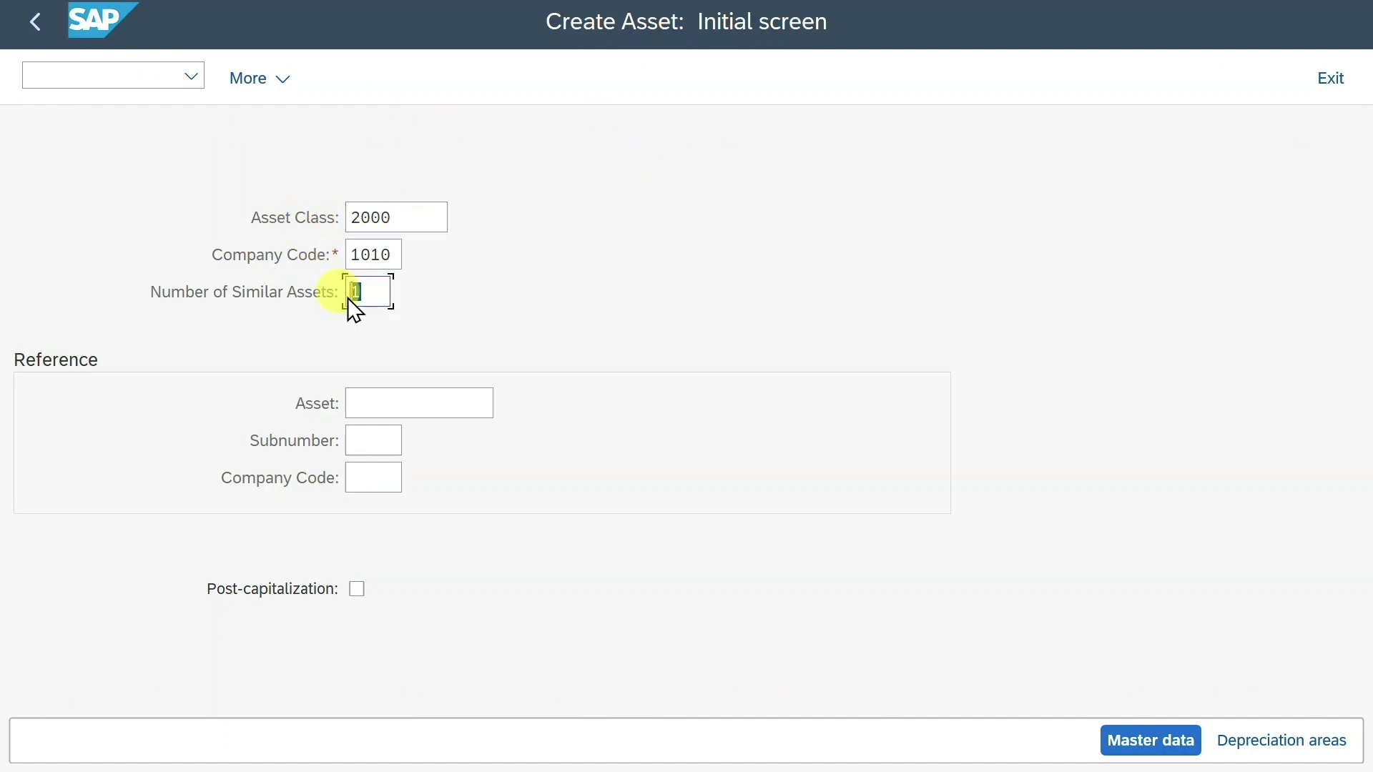
Continue to the master data and enter the description 'Test Asset 3'.
click(377, 294)
click(361, 251)
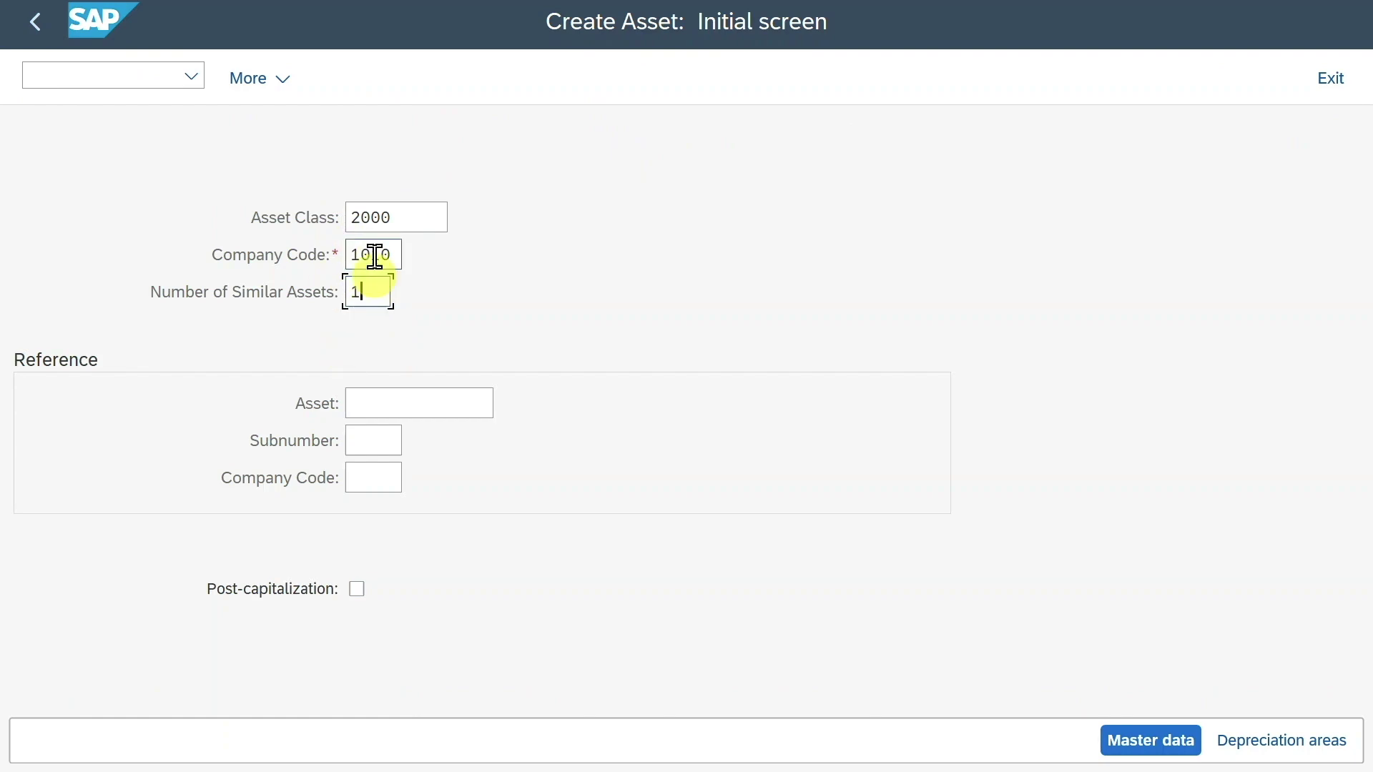
key(Return)
text(Test Asset 3)
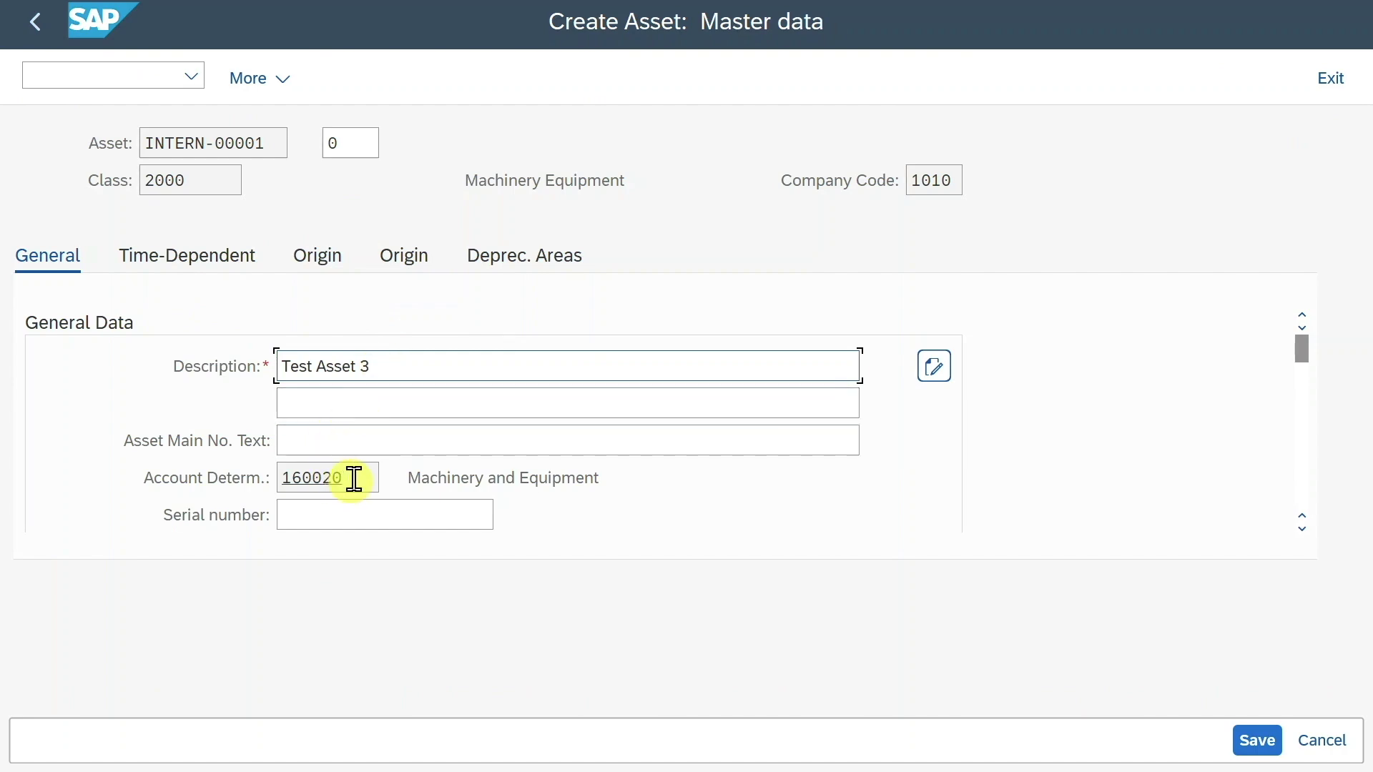
Fill in the Asset Main No. Text on the general data.
drag(354, 478, 261, 497)
click(355, 436)
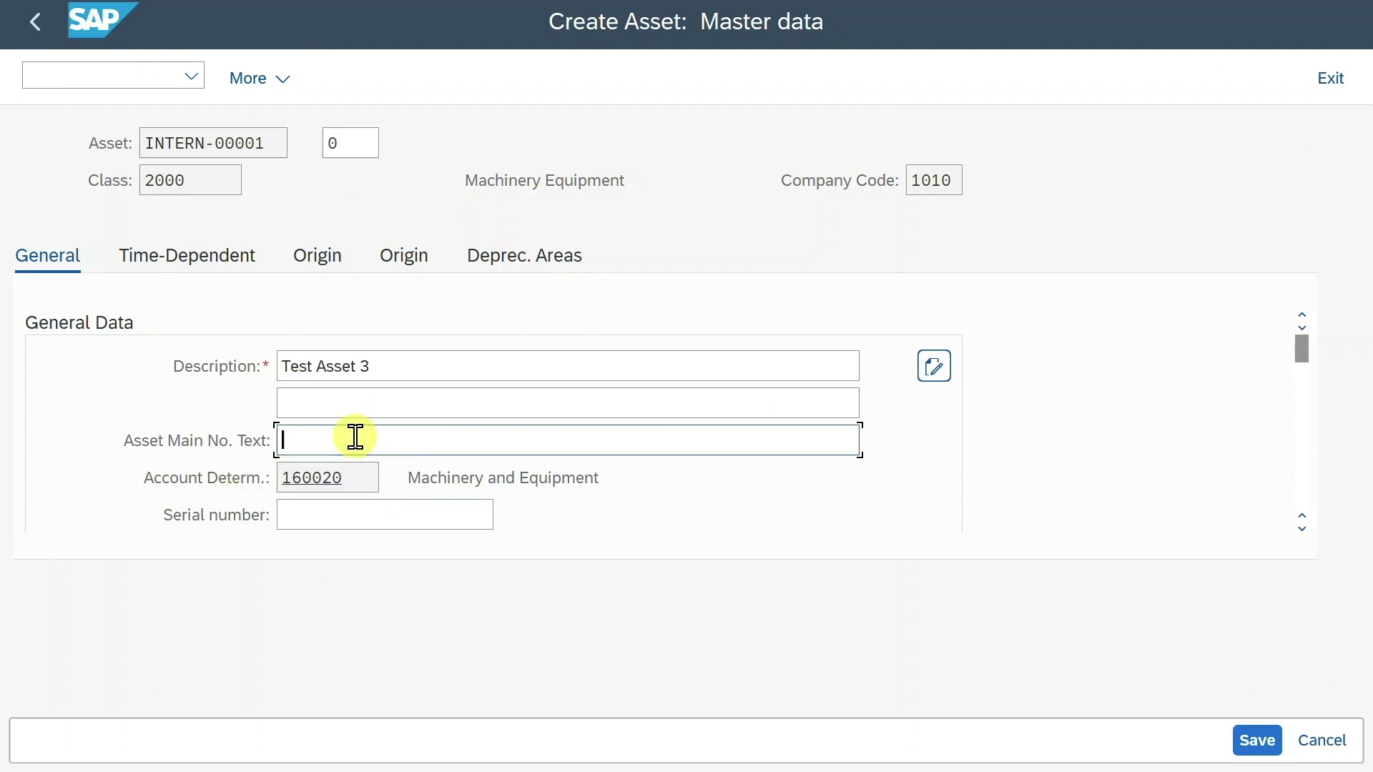
drag(187, 178, 93, 172)
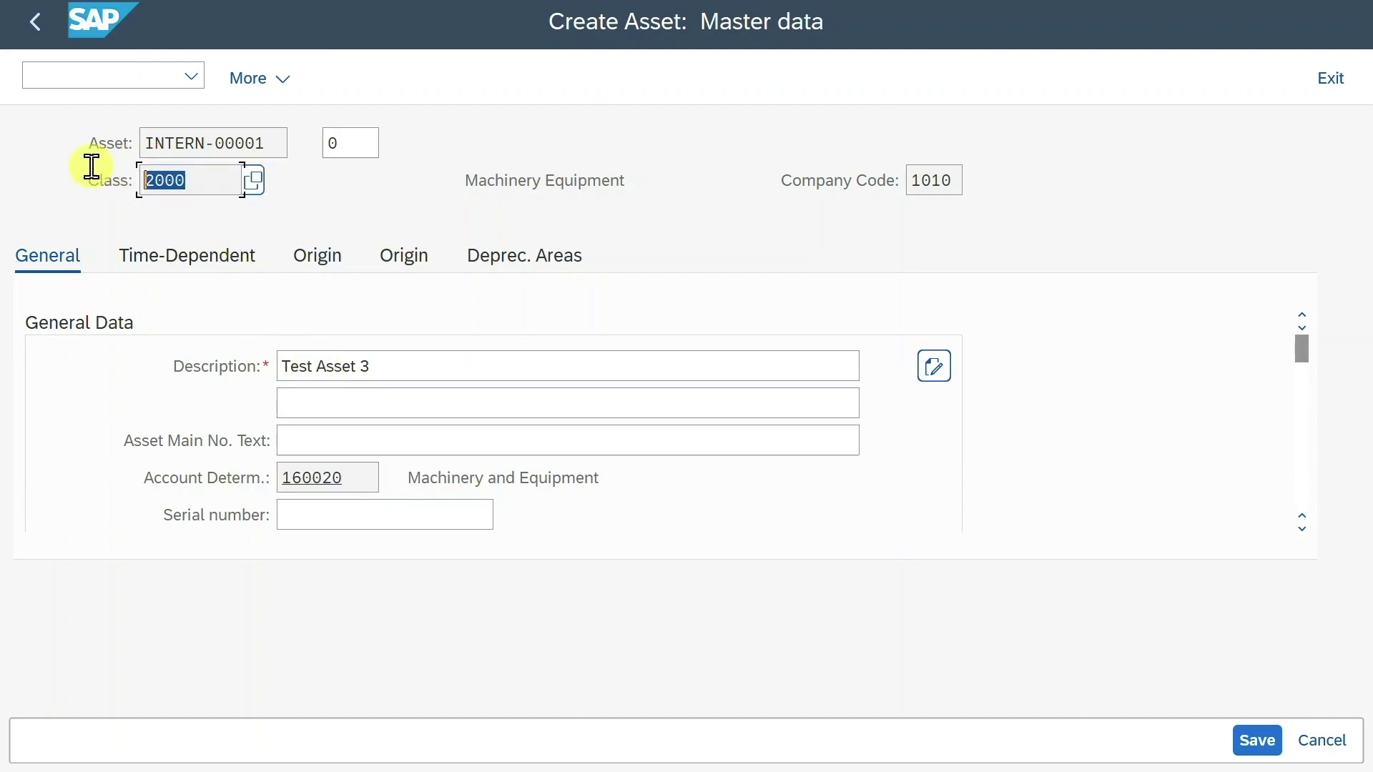
Set cost center 10101302 on the Time-Dependent tab and save the asset as 200018.
click(274, 261)
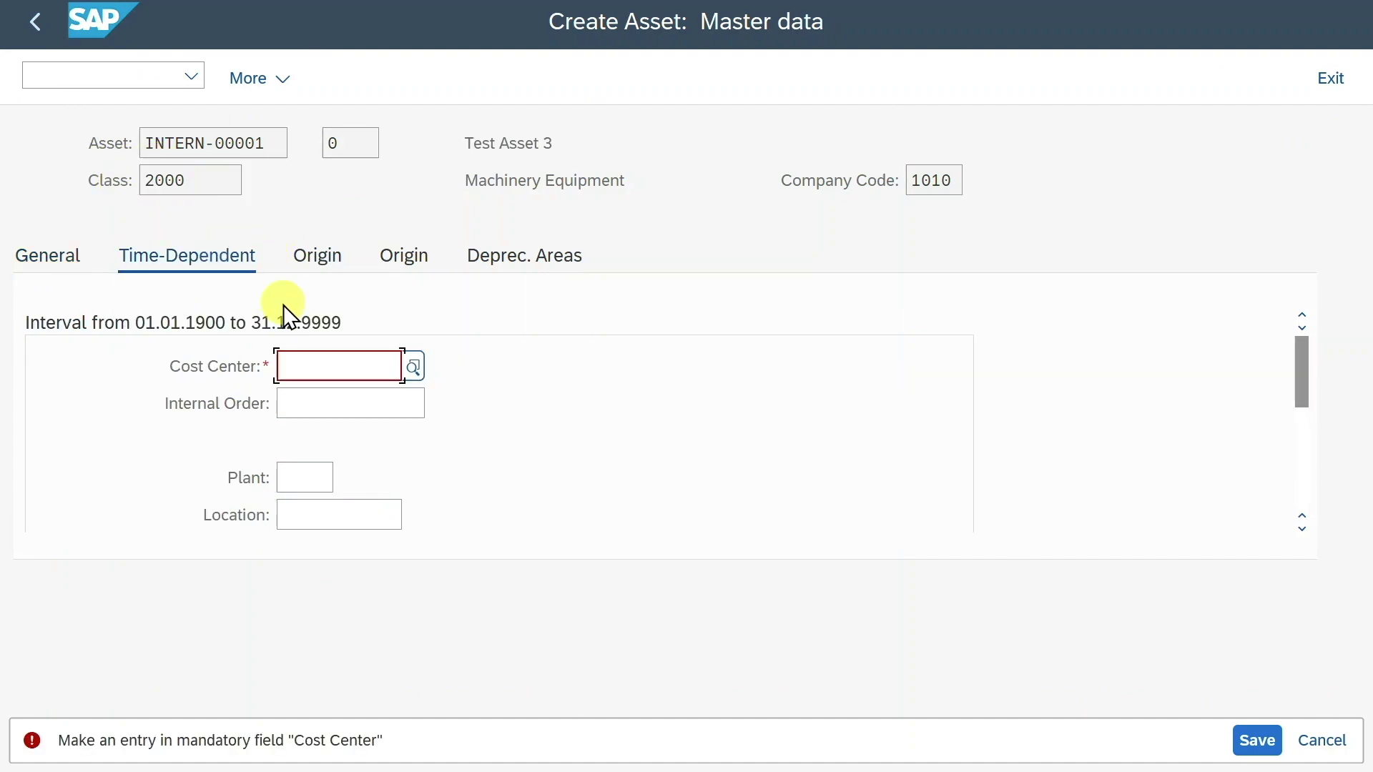
click(194, 258)
text(10101302)
key(Return)
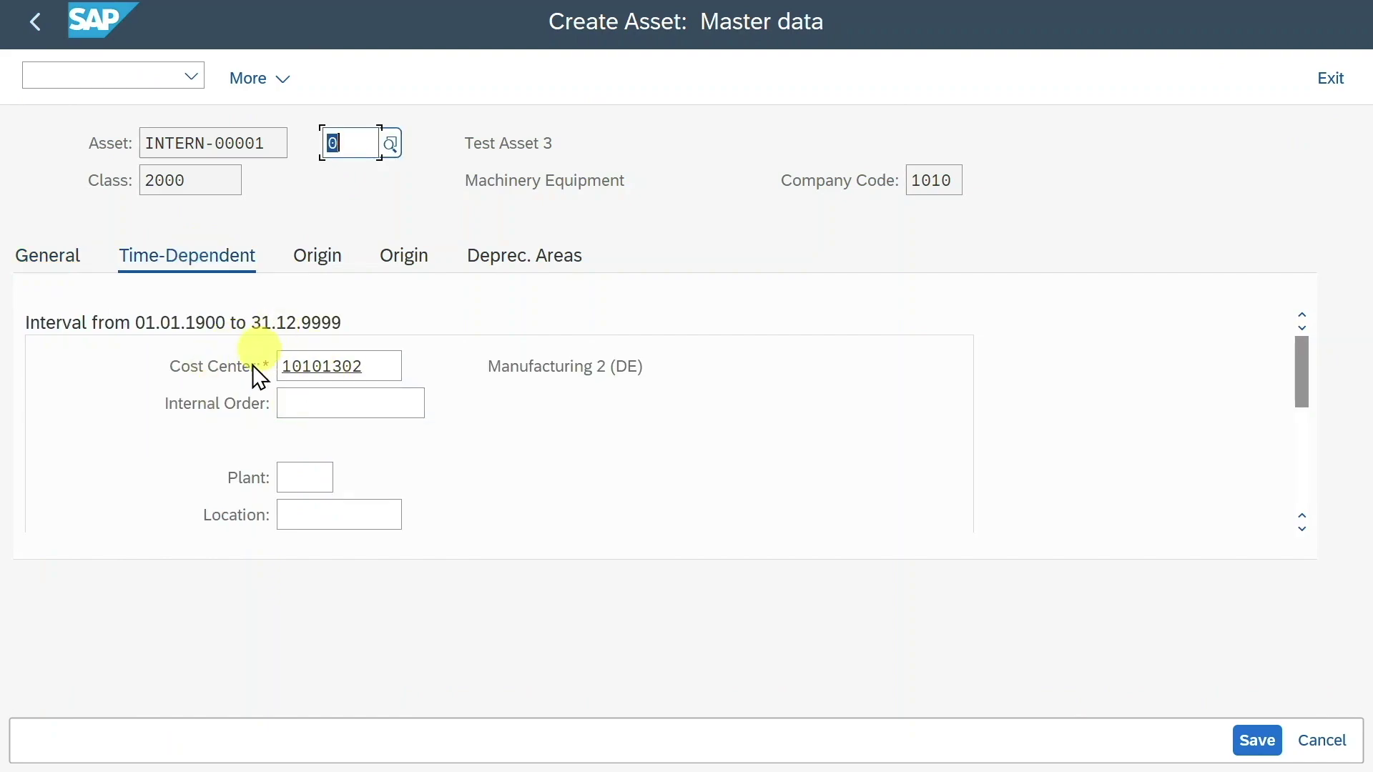
click(301, 402)
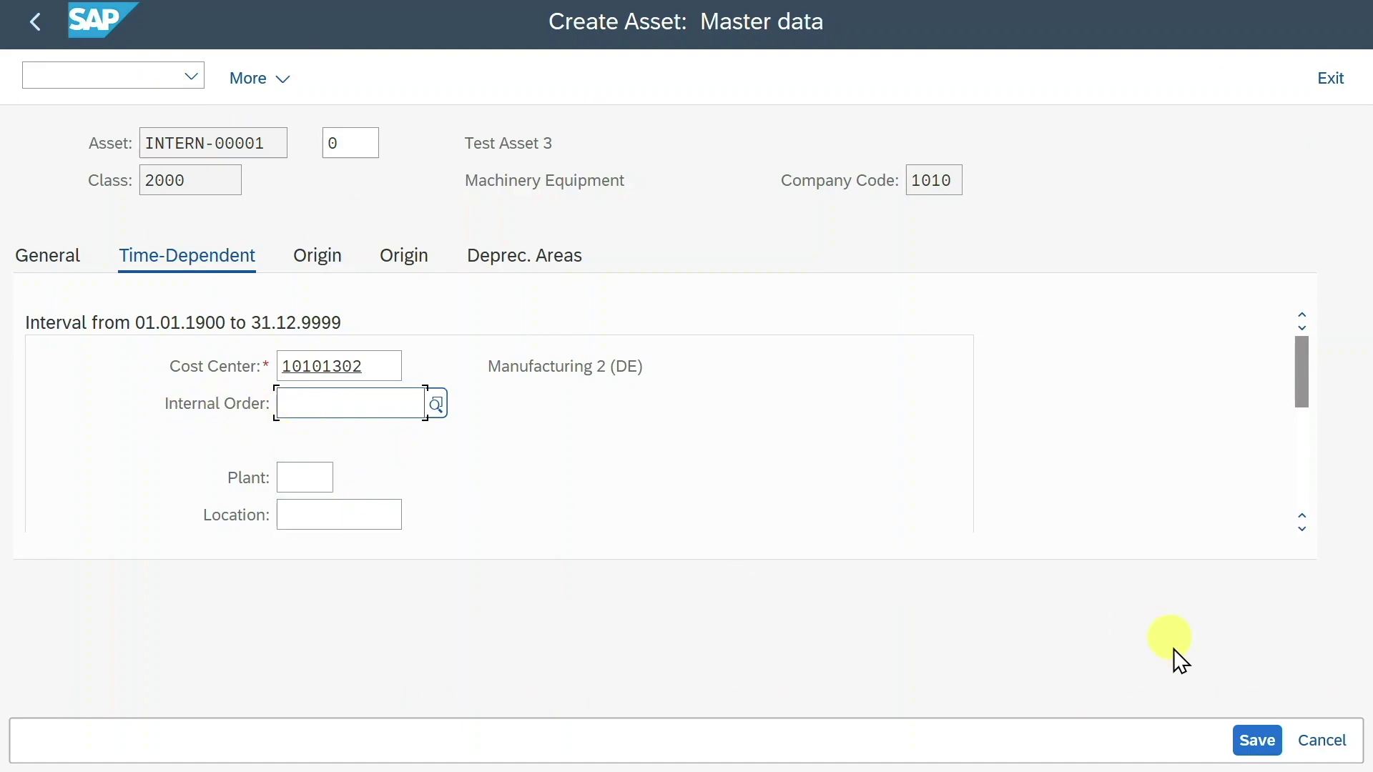
click(1253, 745)
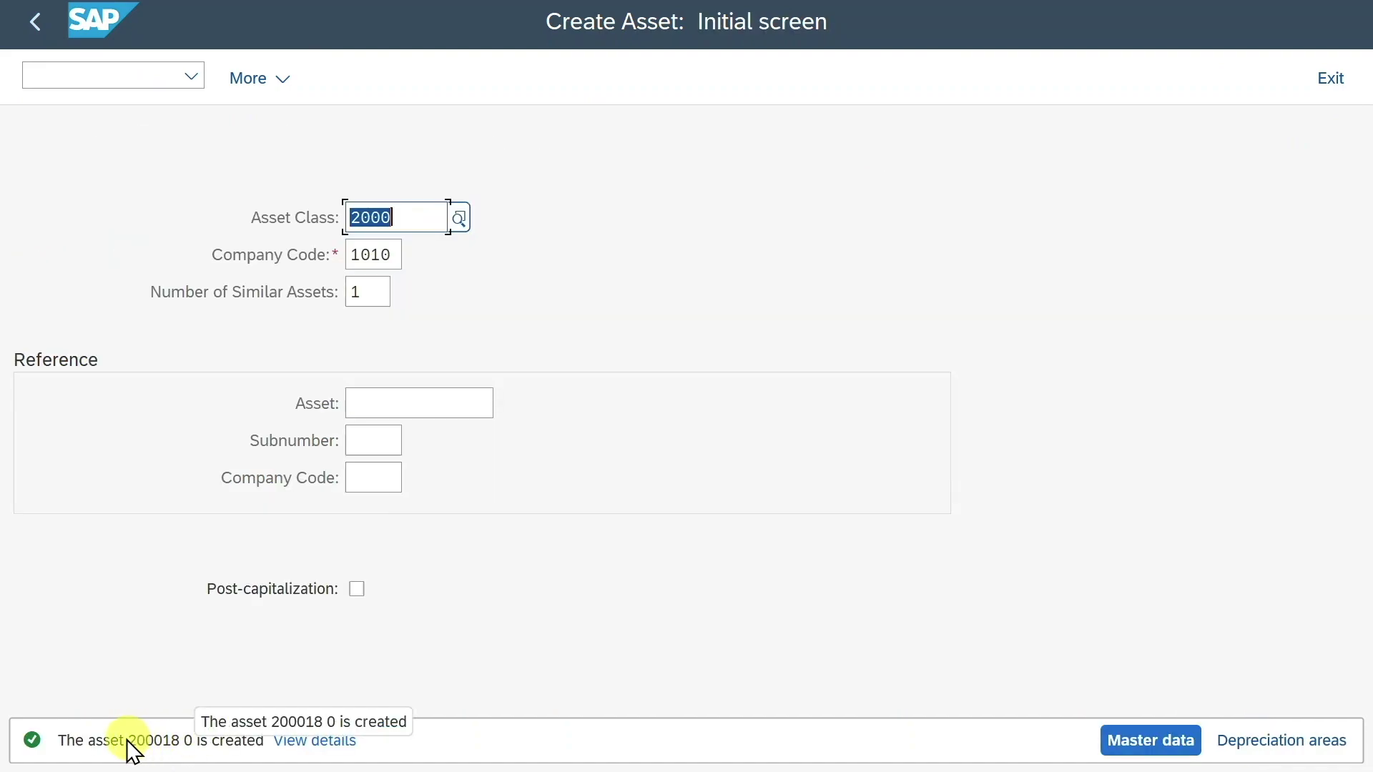
double_click(133, 741)
Proceed to master data and paste the description 'Test Asset 4'.
click(395, 256)
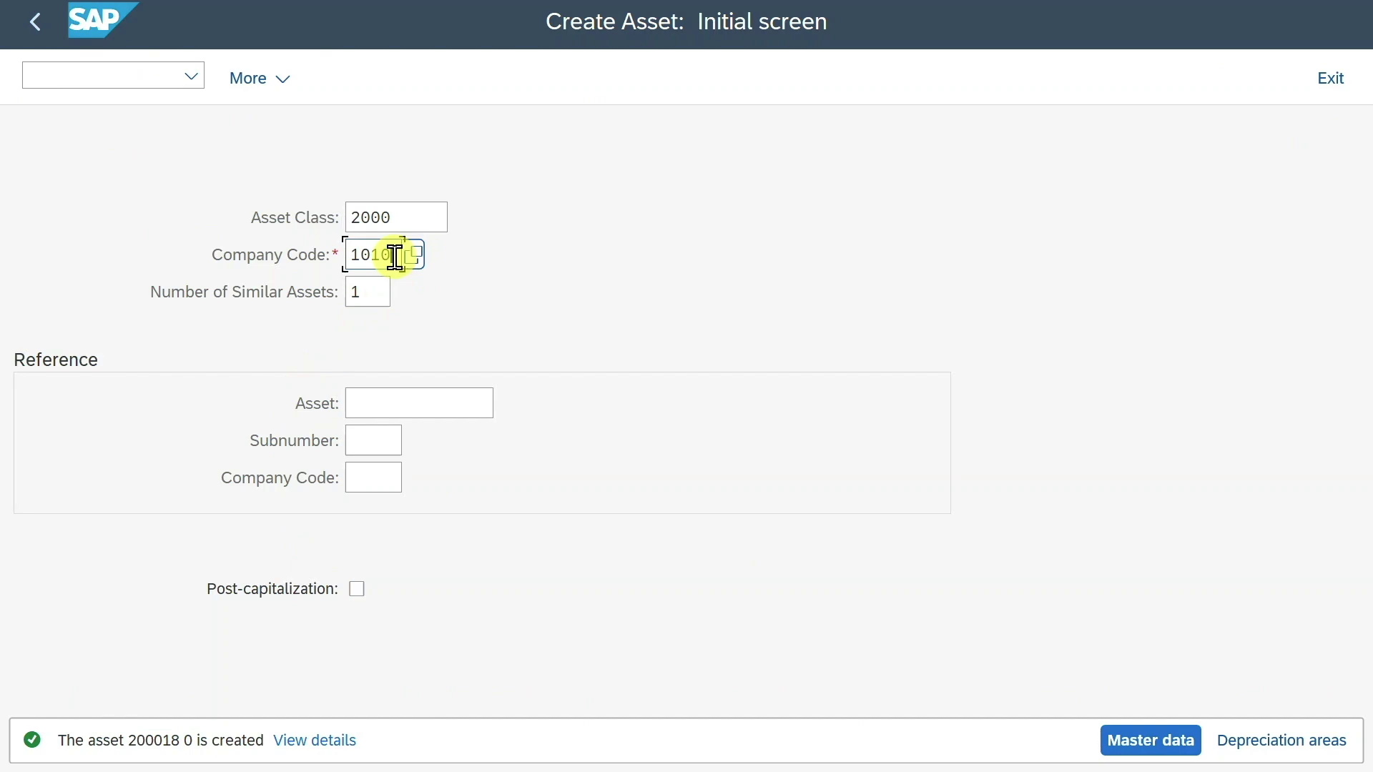
key(Return)
text(Test Asset 4)
key(shift+Home)
Pick cost center 10101302 from history and save the asset as 200019.
click(431, 371)
click(242, 266)
click(331, 372)
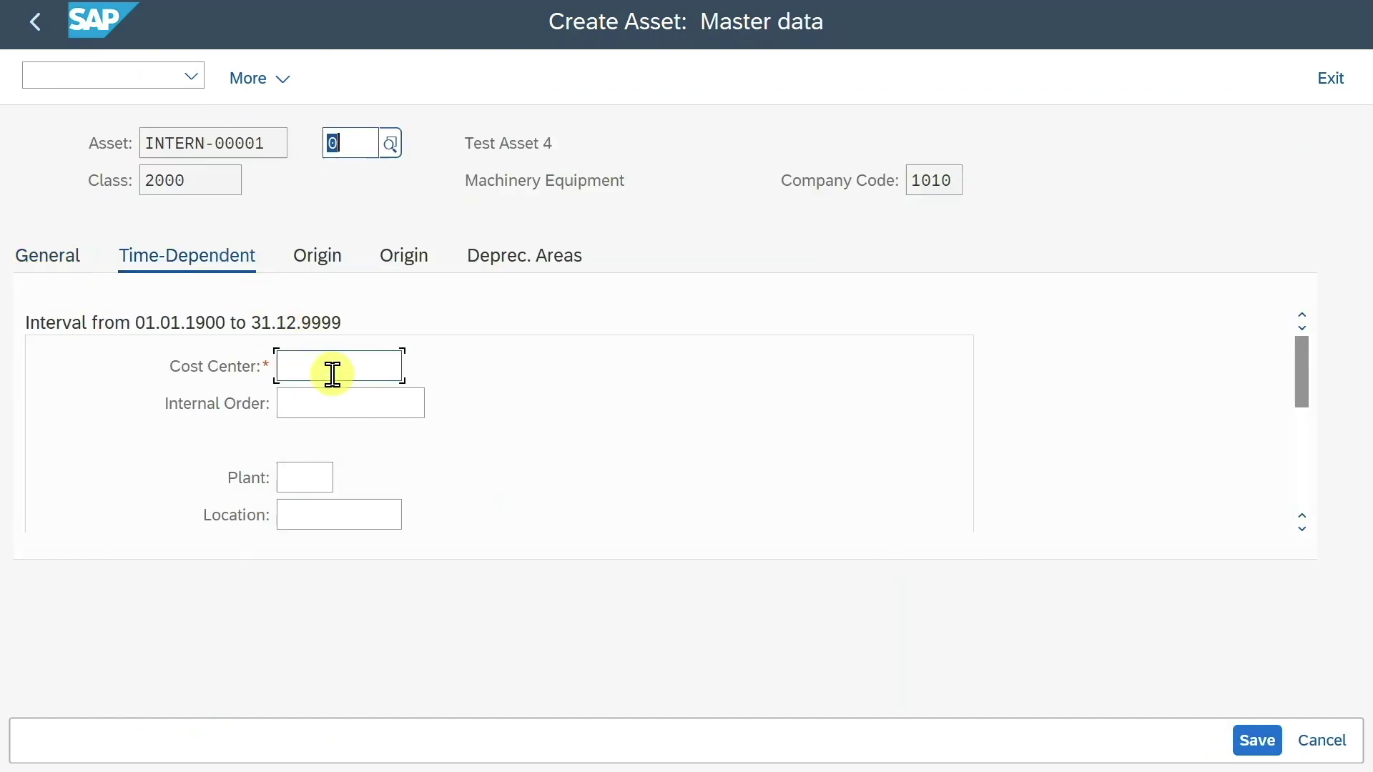
click(336, 401)
key(Return)
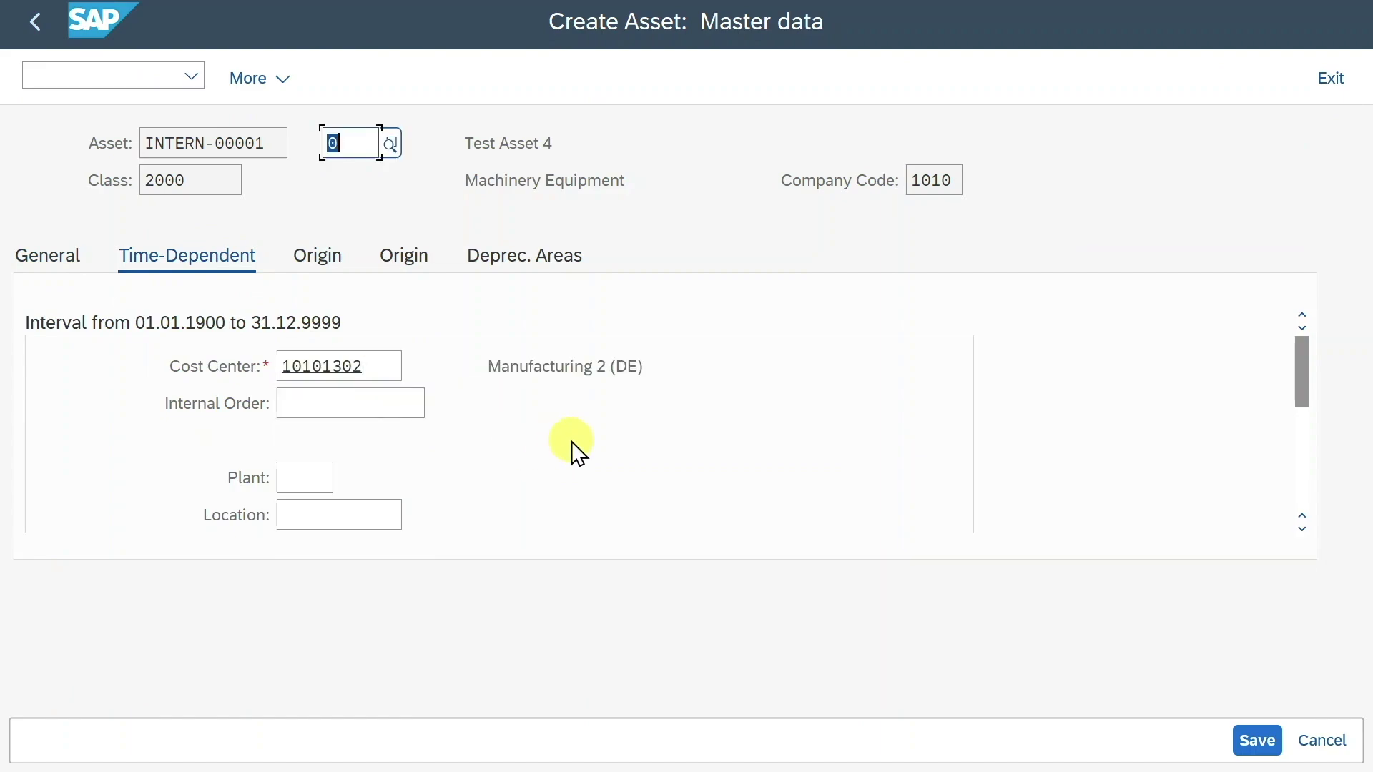
click(1256, 741)
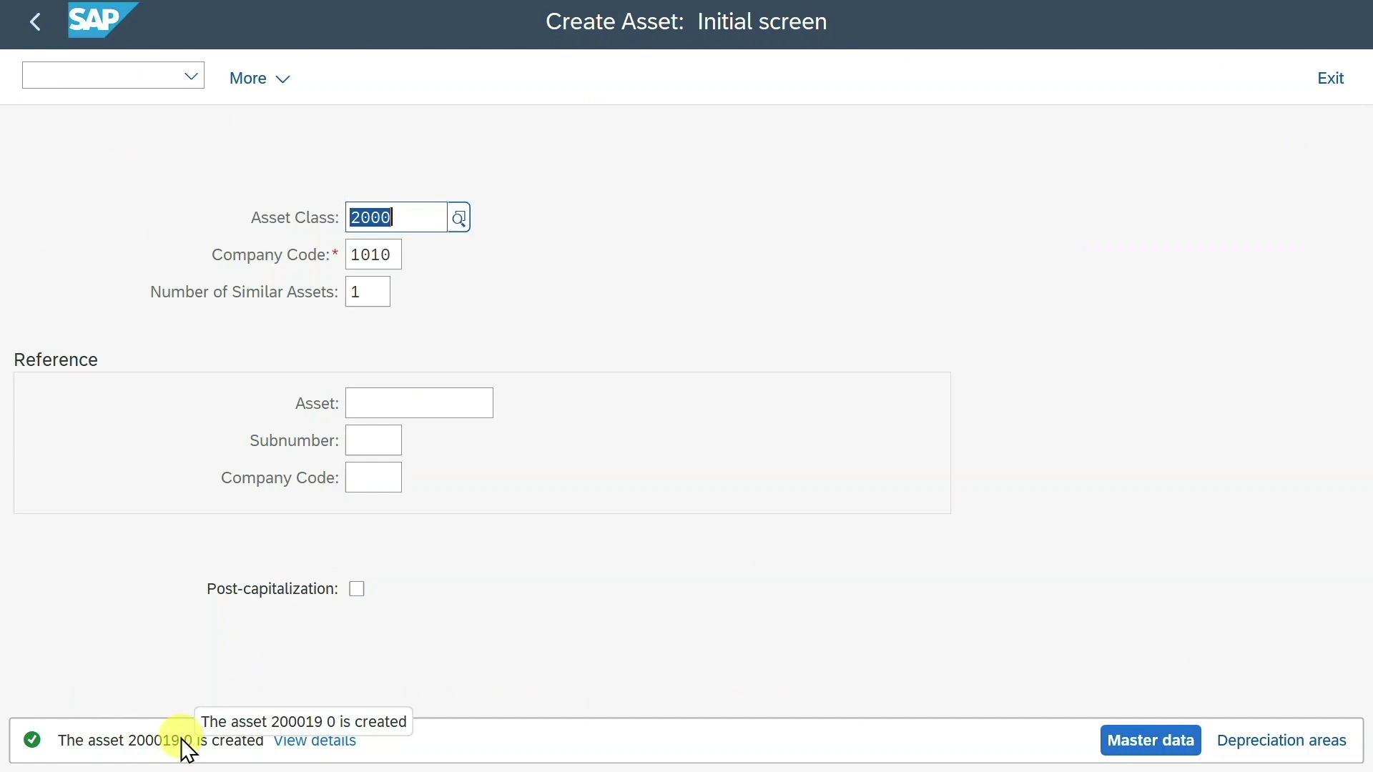
drag(181, 741, 137, 741)
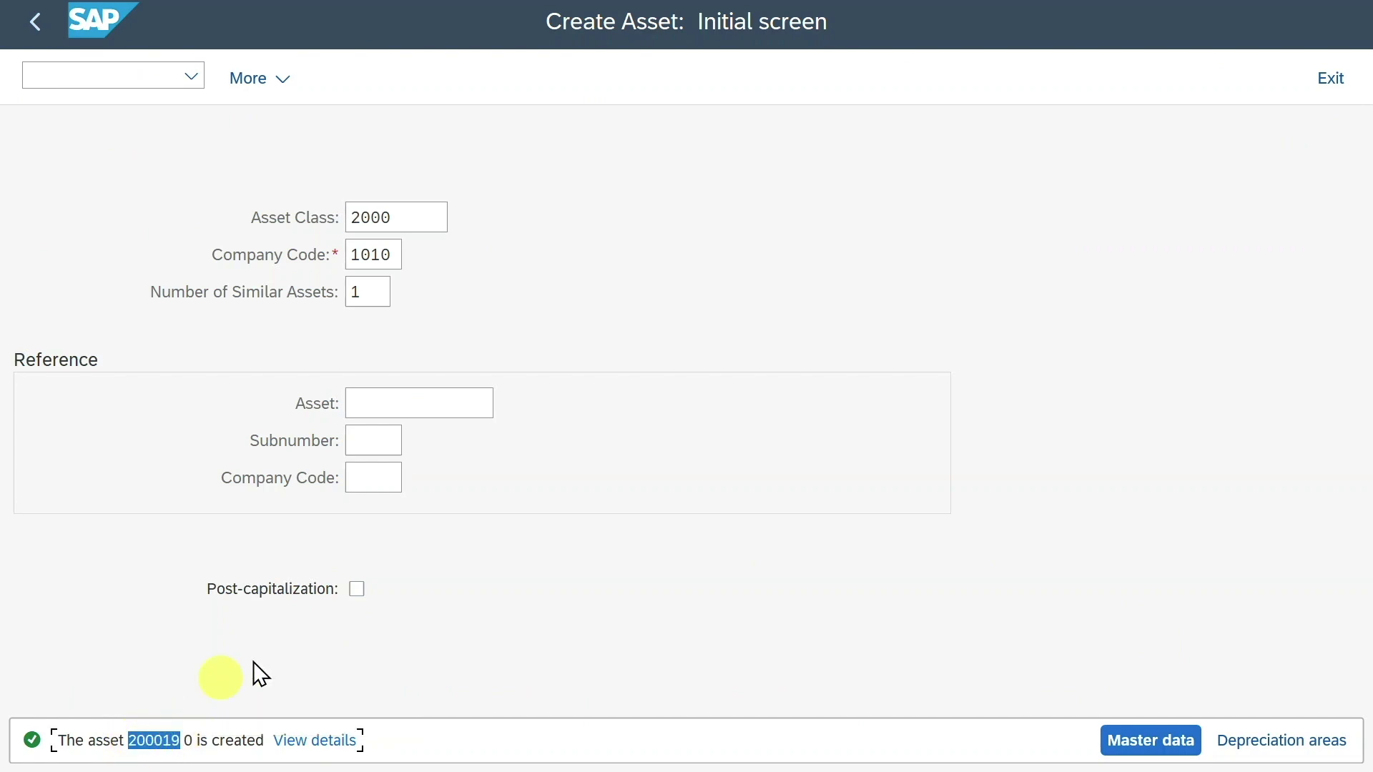
Leave the transaction for the SAP main menu with /n.
key(Tab)
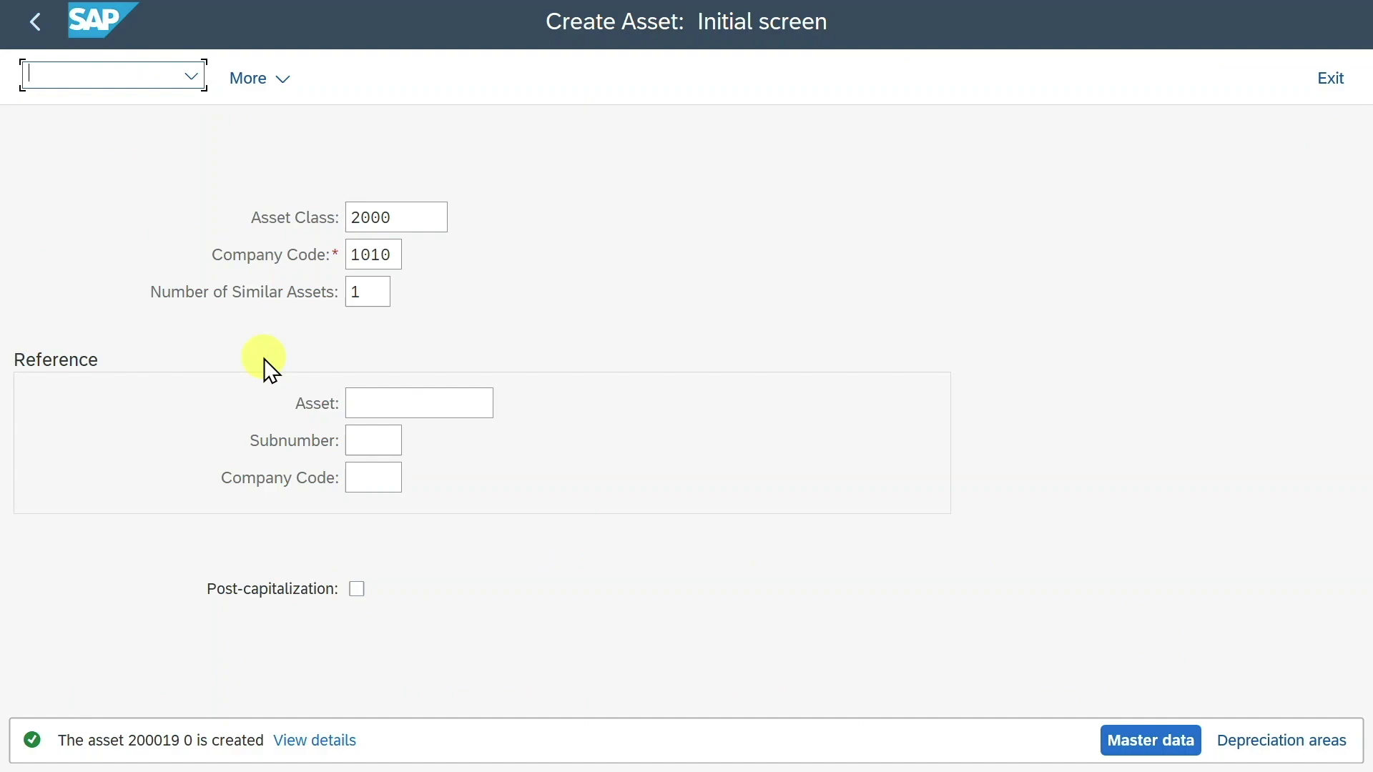
text(/n)
key(Return)
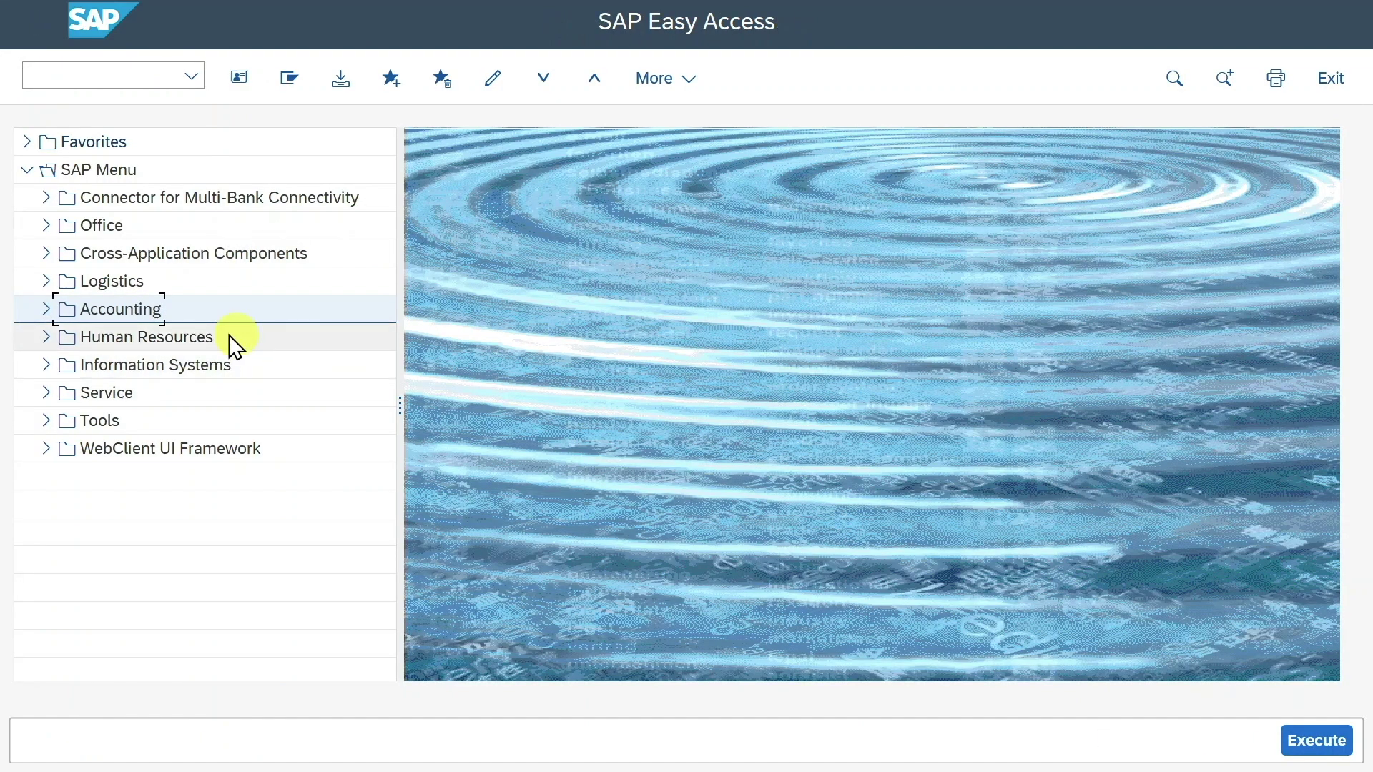
Expand Accounting > Fixed Assets > Posting > Acquisition and start Acquis. w/Autom. Offsetting Entry.
click(46, 310)
click(83, 338)
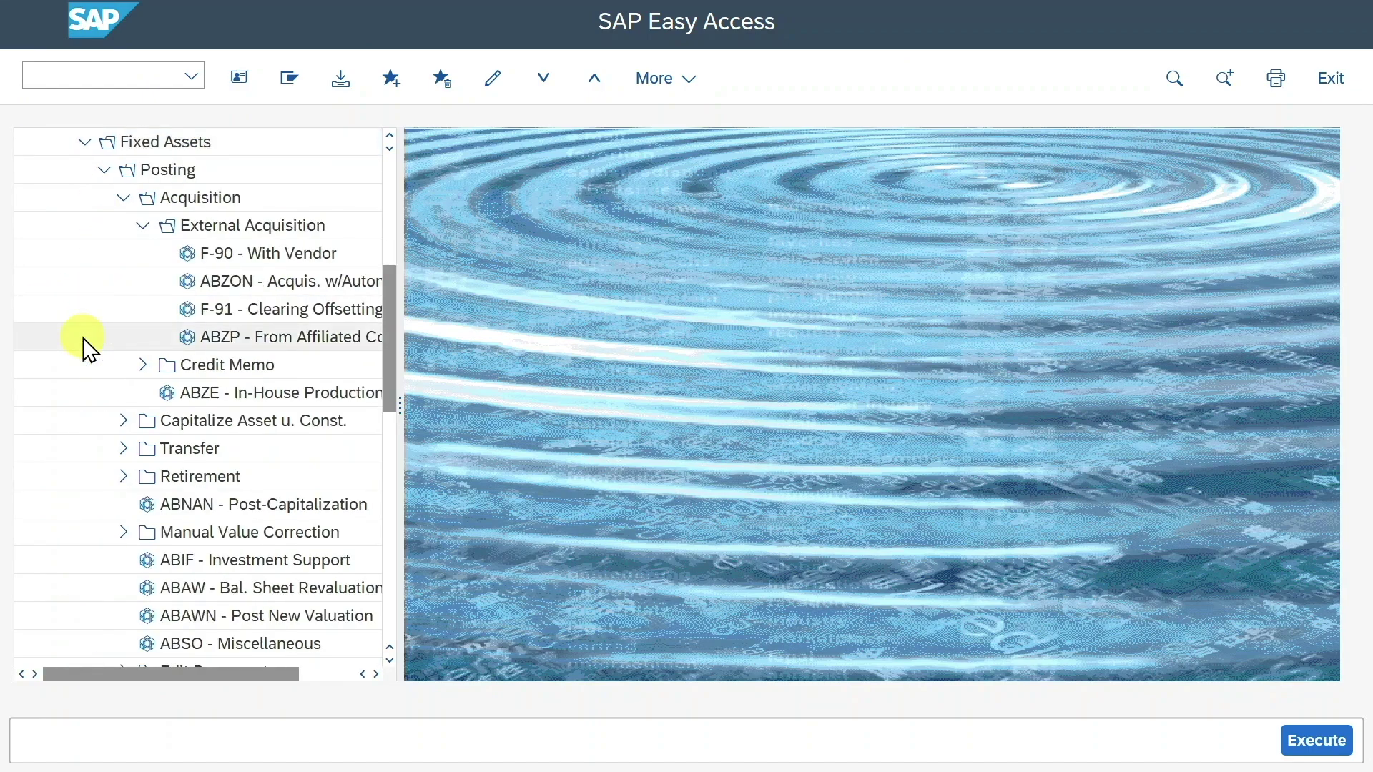
click(104, 172)
click(102, 166)
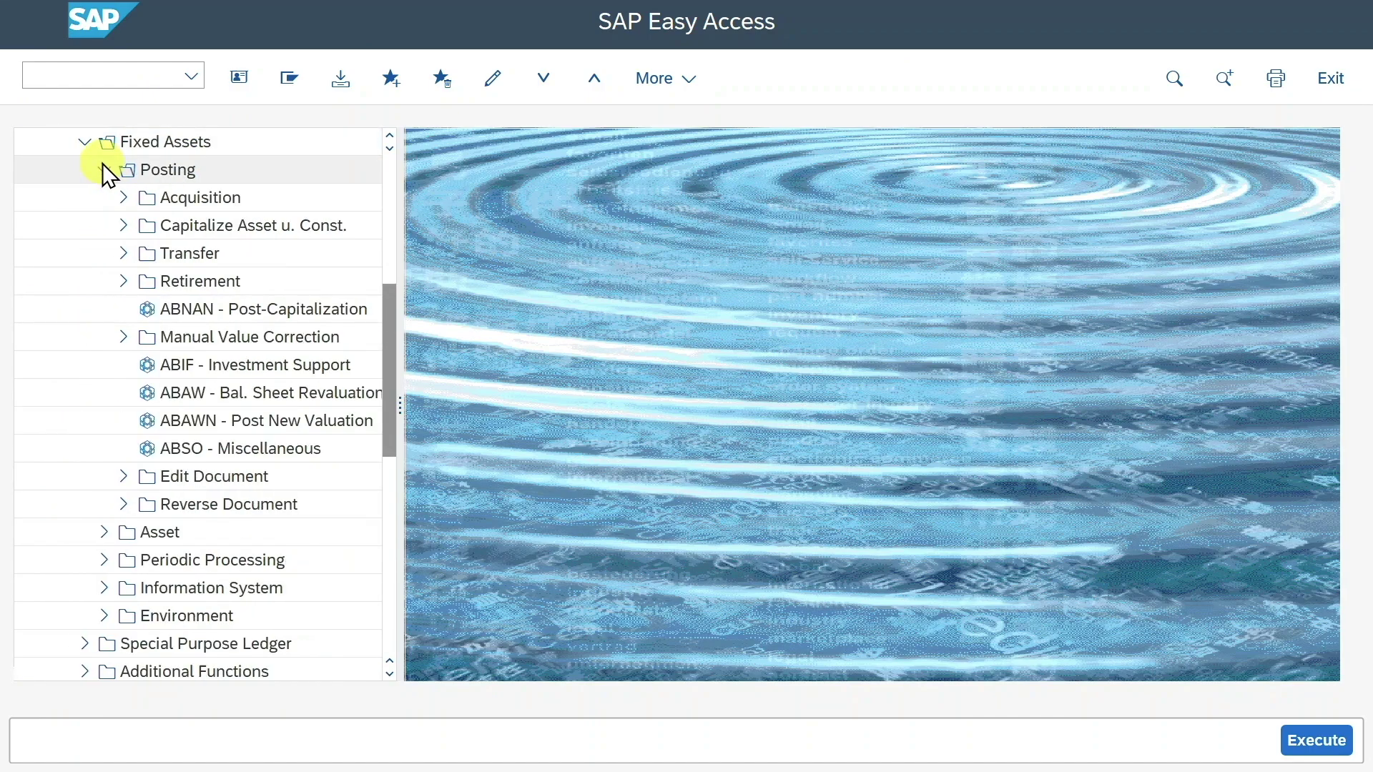
click(123, 199)
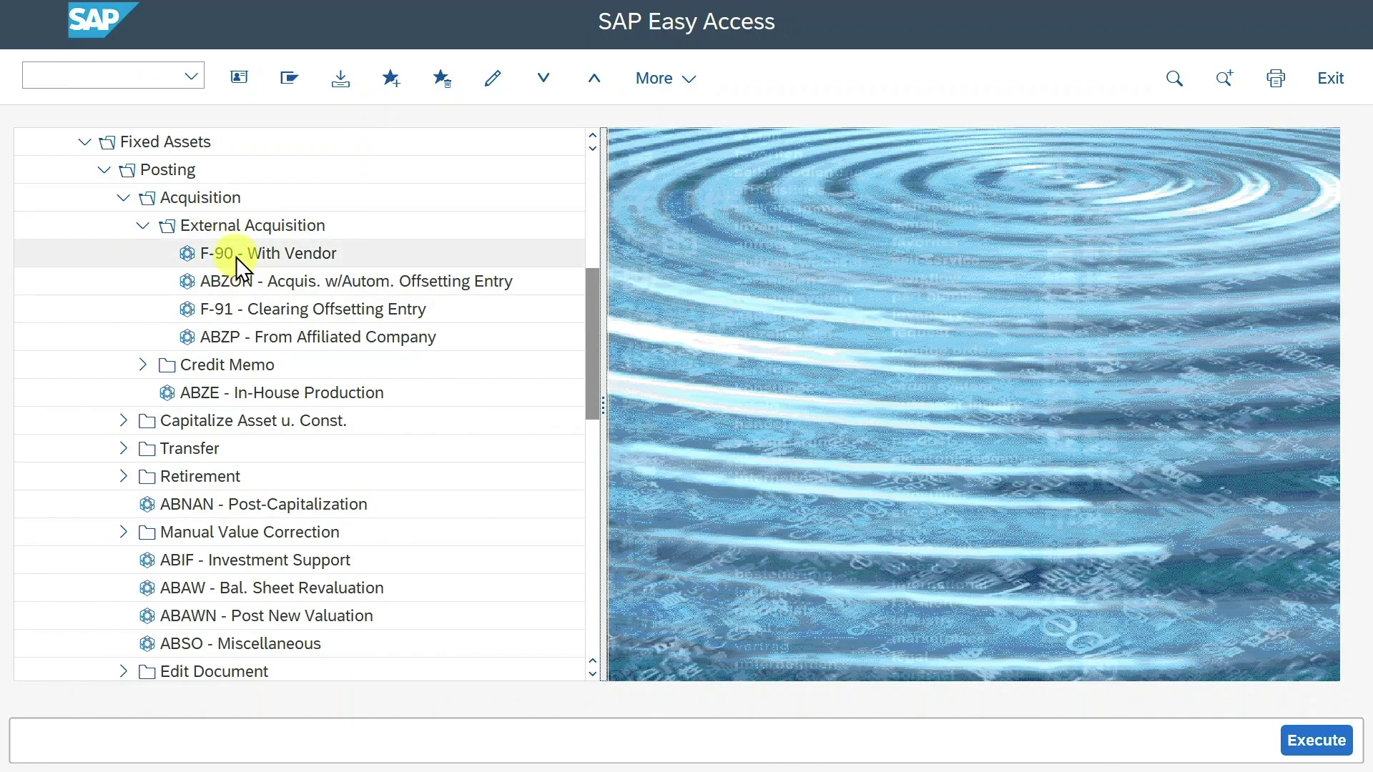
double_click(275, 281)
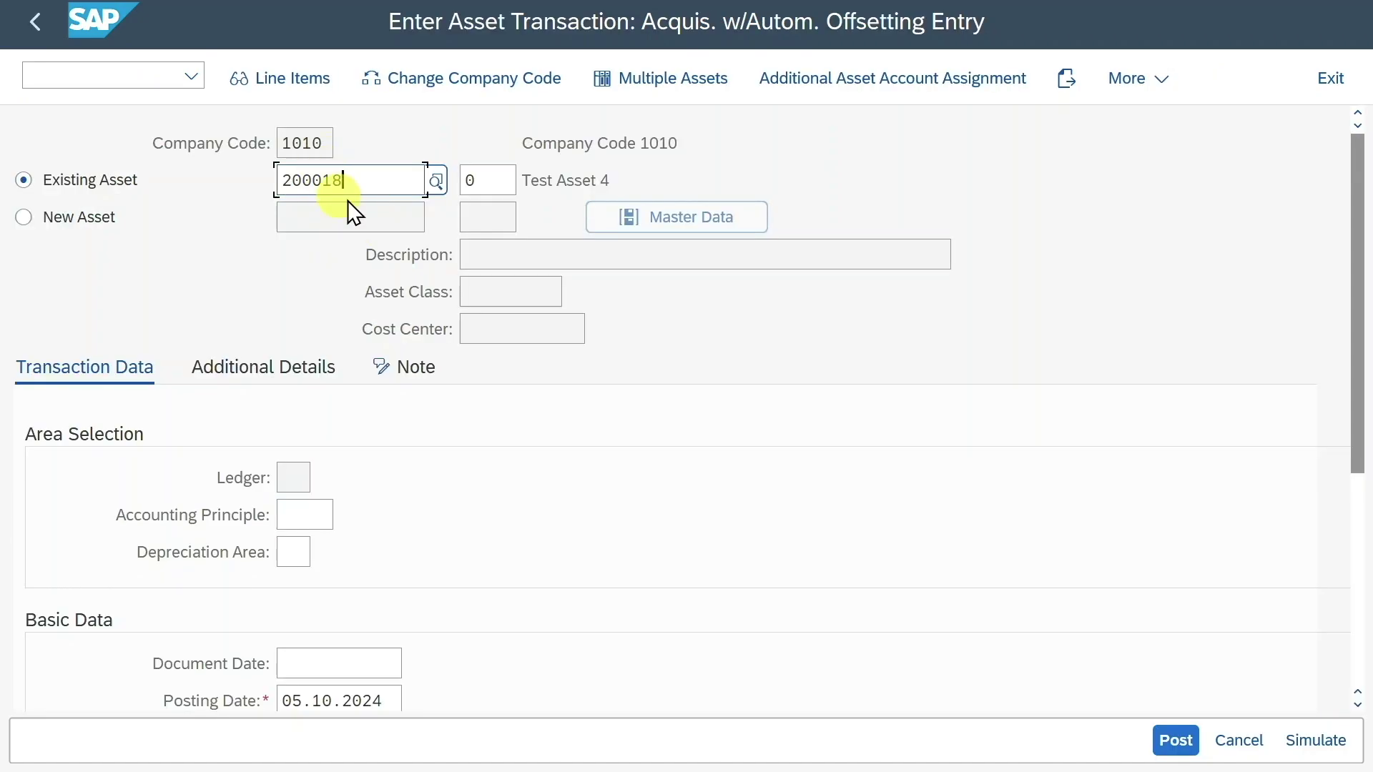
Check the accounting principle value help (Local GAAP, IFRS) without selecting one.
drag(1362, 353, 1361, 467)
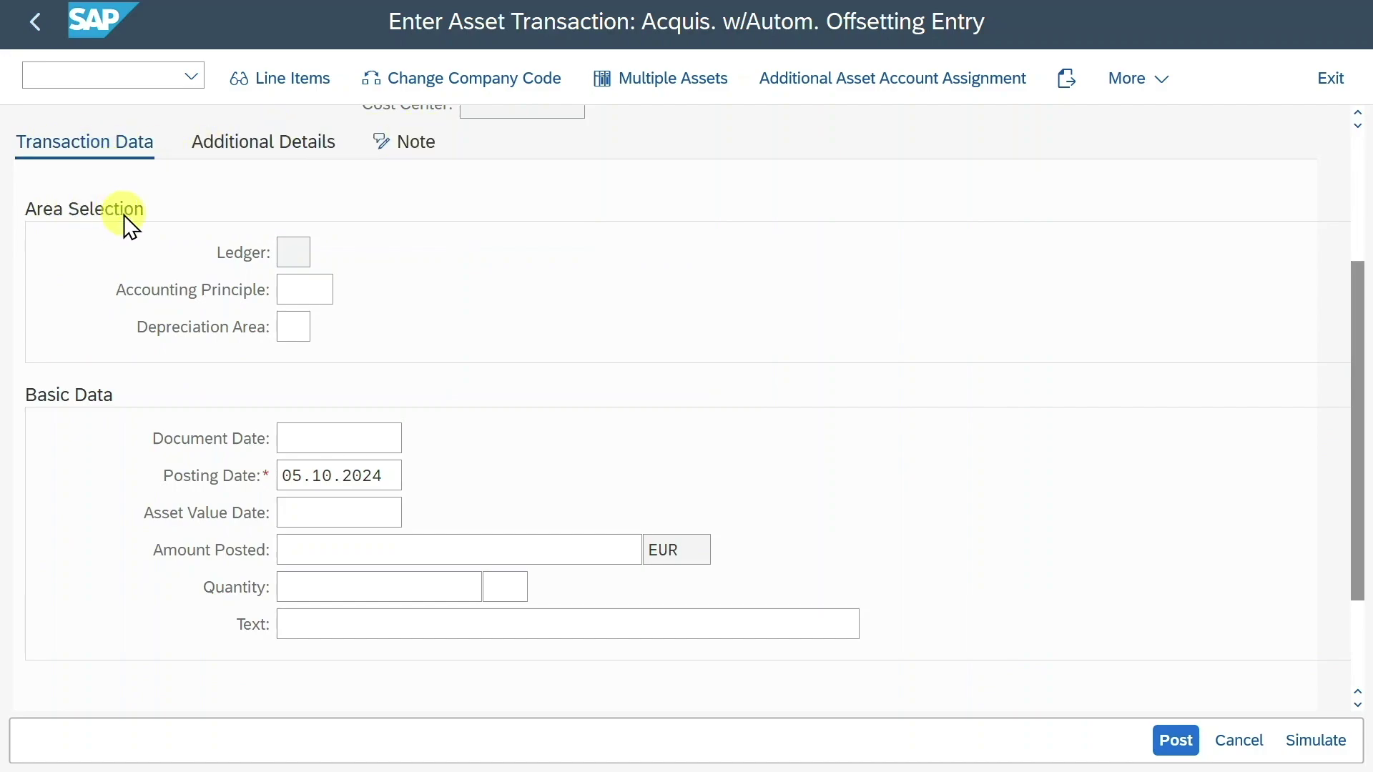
click(292, 294)
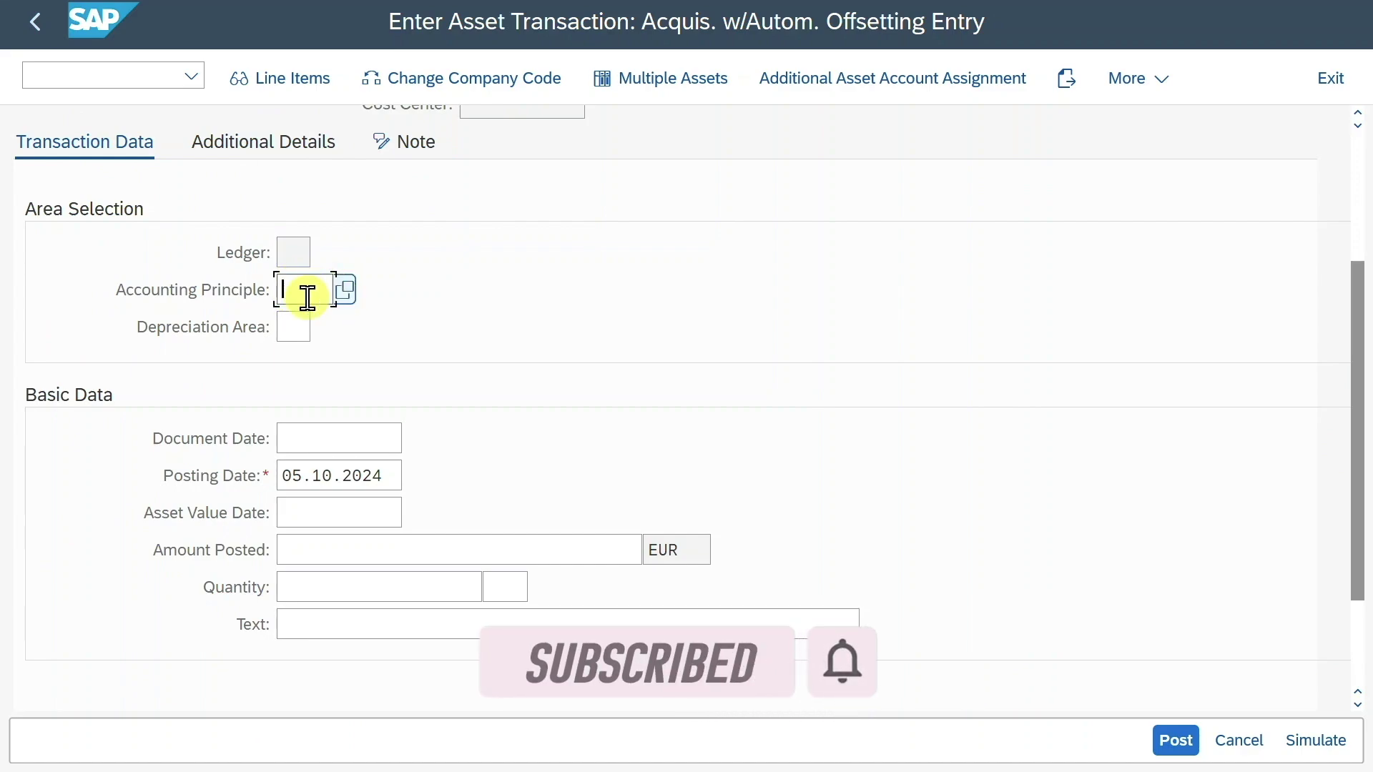
click(294, 335)
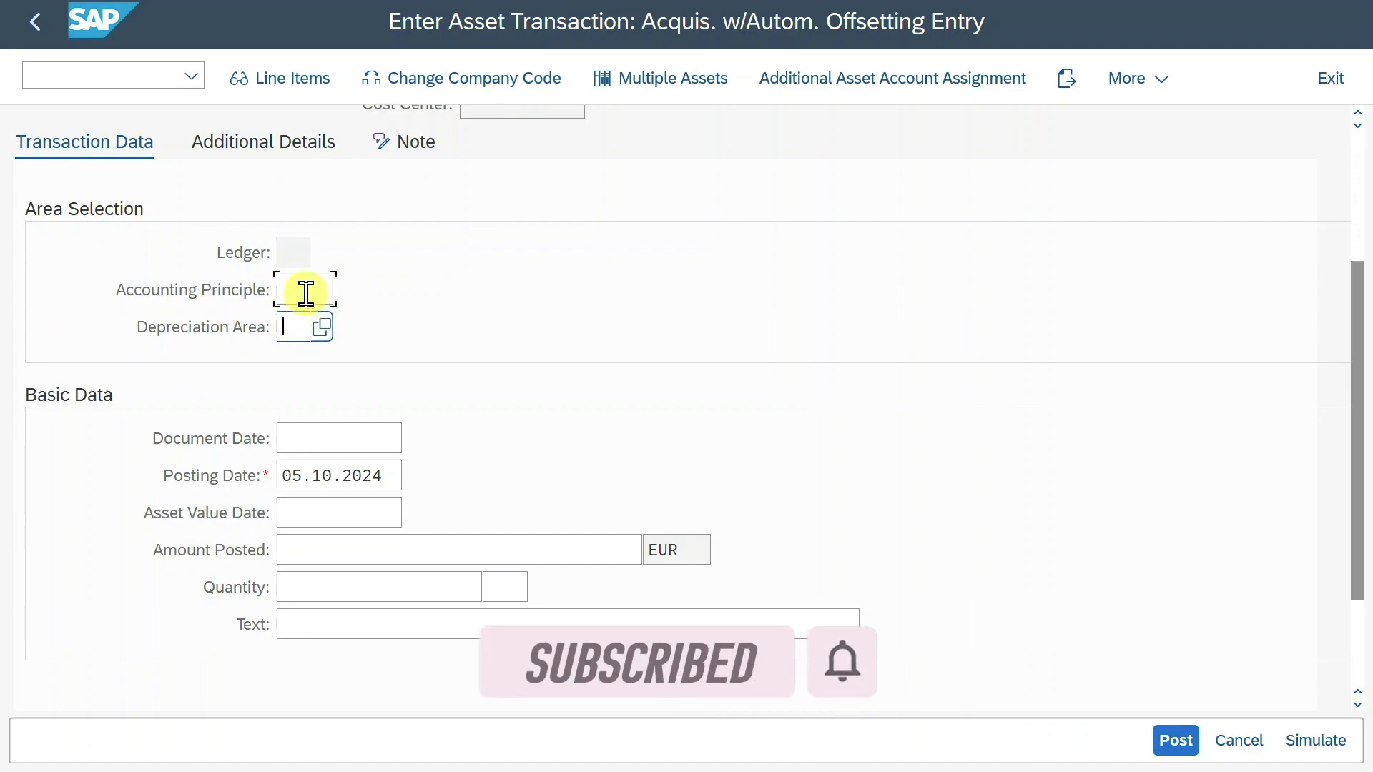
click(306, 293)
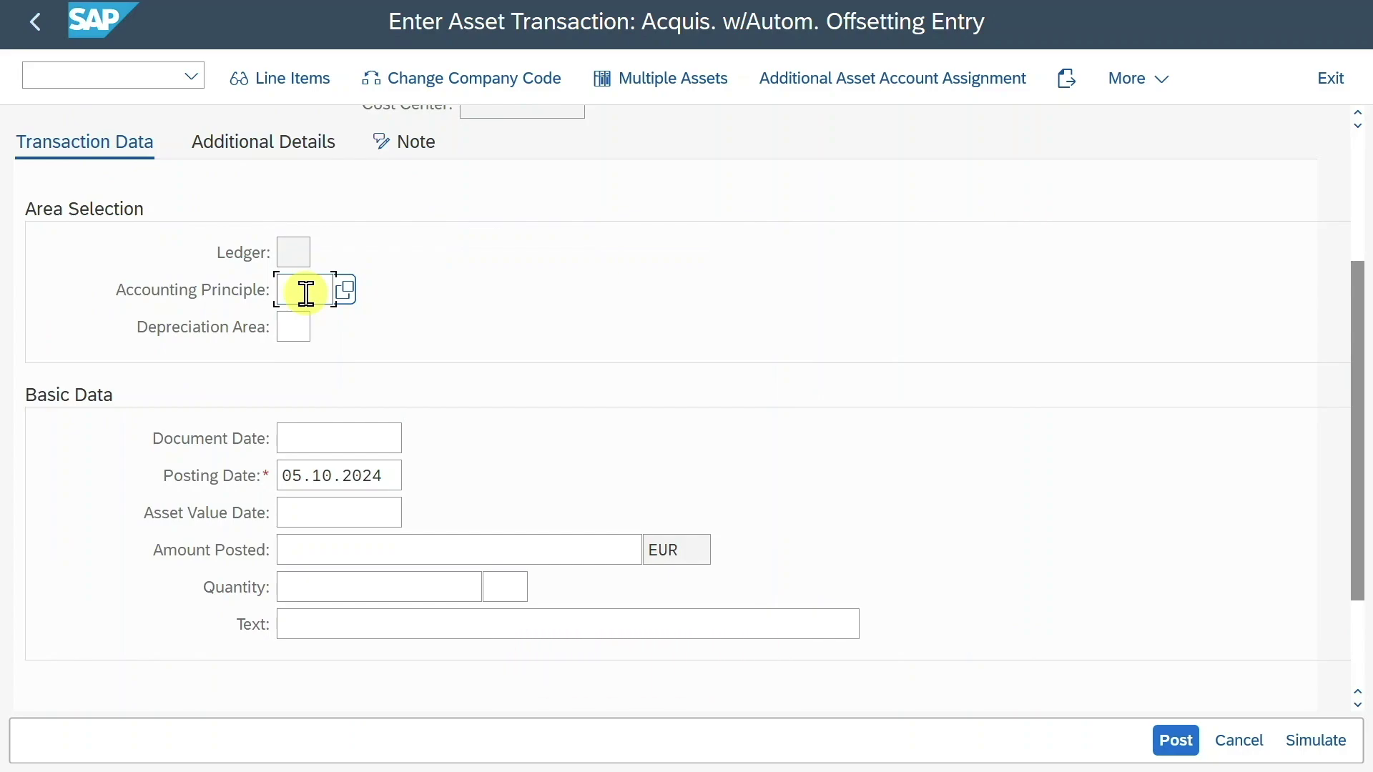
click(346, 291)
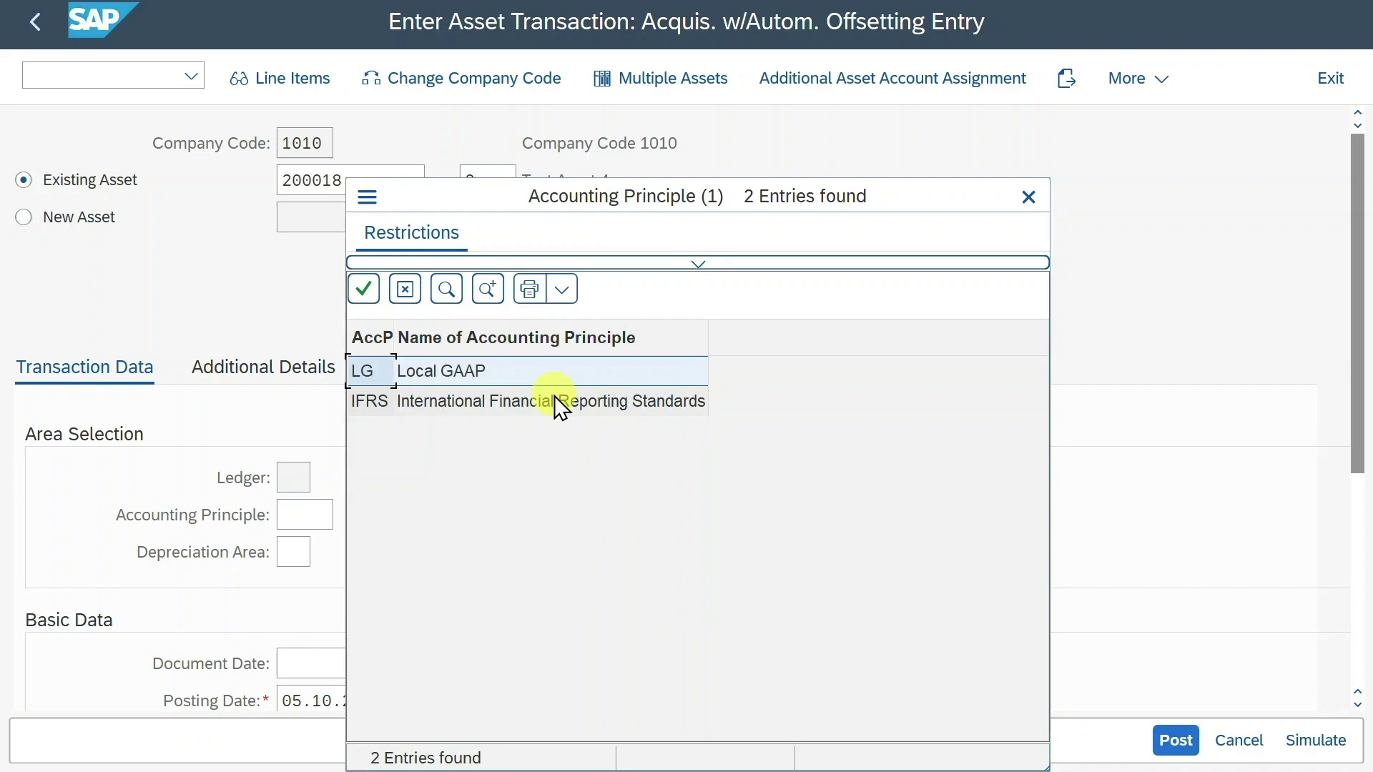
click(1020, 208)
View the depreciation area list, leave it blank, and scroll down to Basic Data.
click(296, 554)
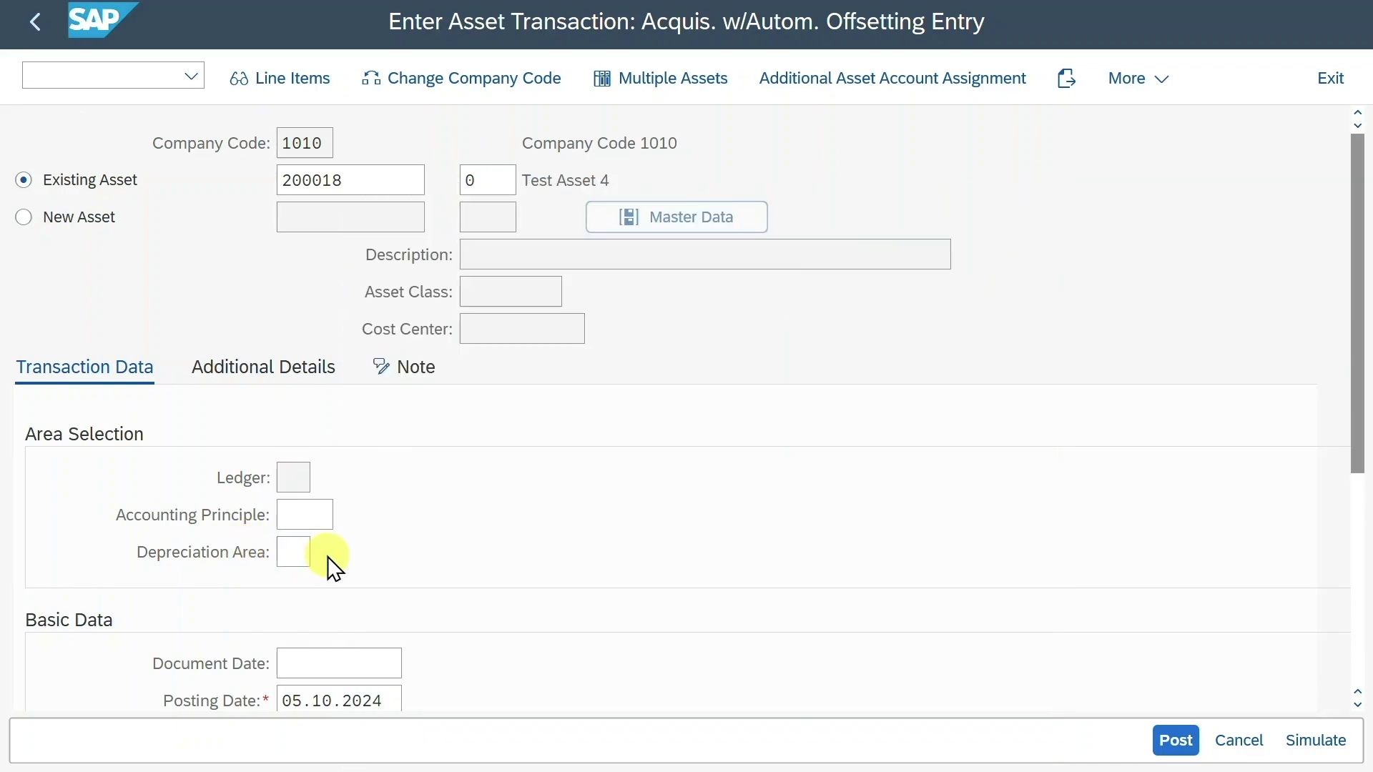
click(327, 557)
key(Escape)
drag(1364, 358, 1364, 562)
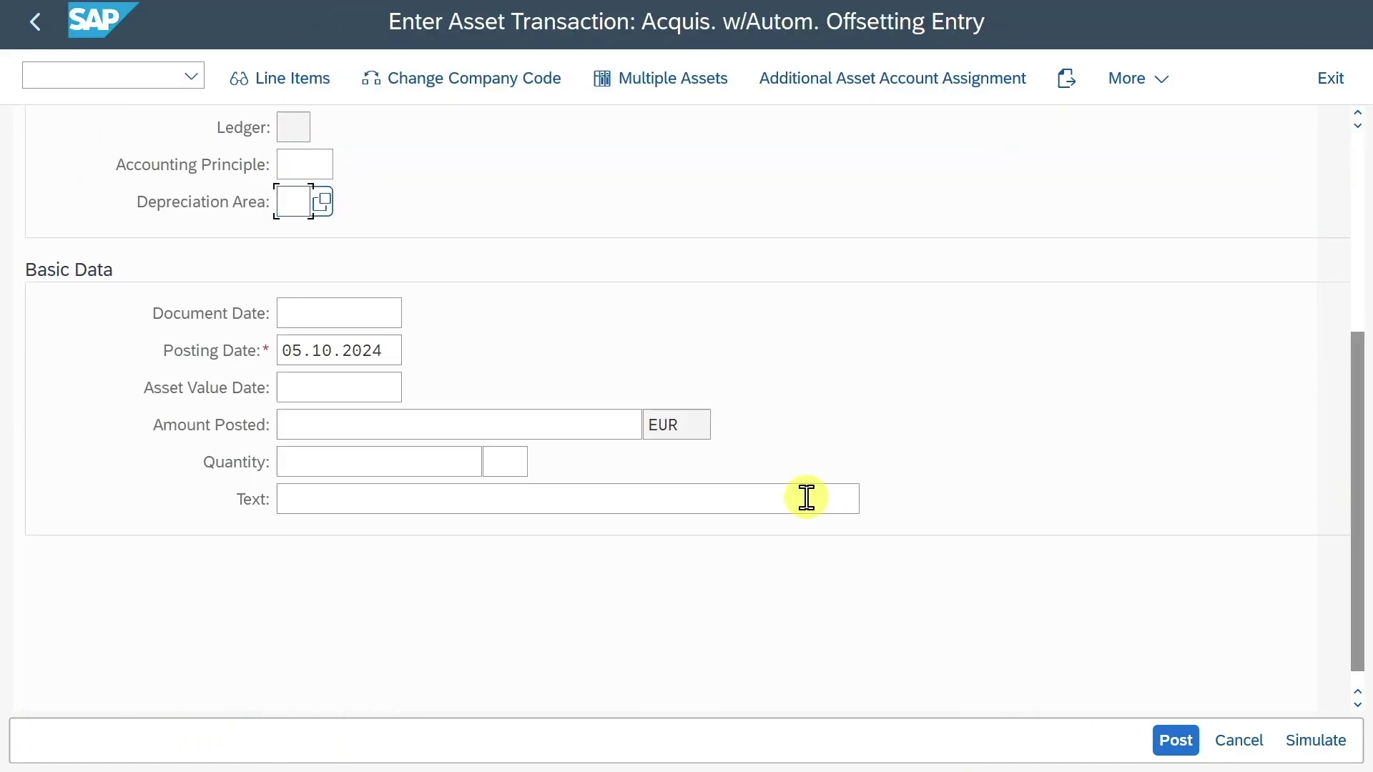
Set the document date and asset value date to 05.10.2024.
key(Tab)
text(05.10.2024)
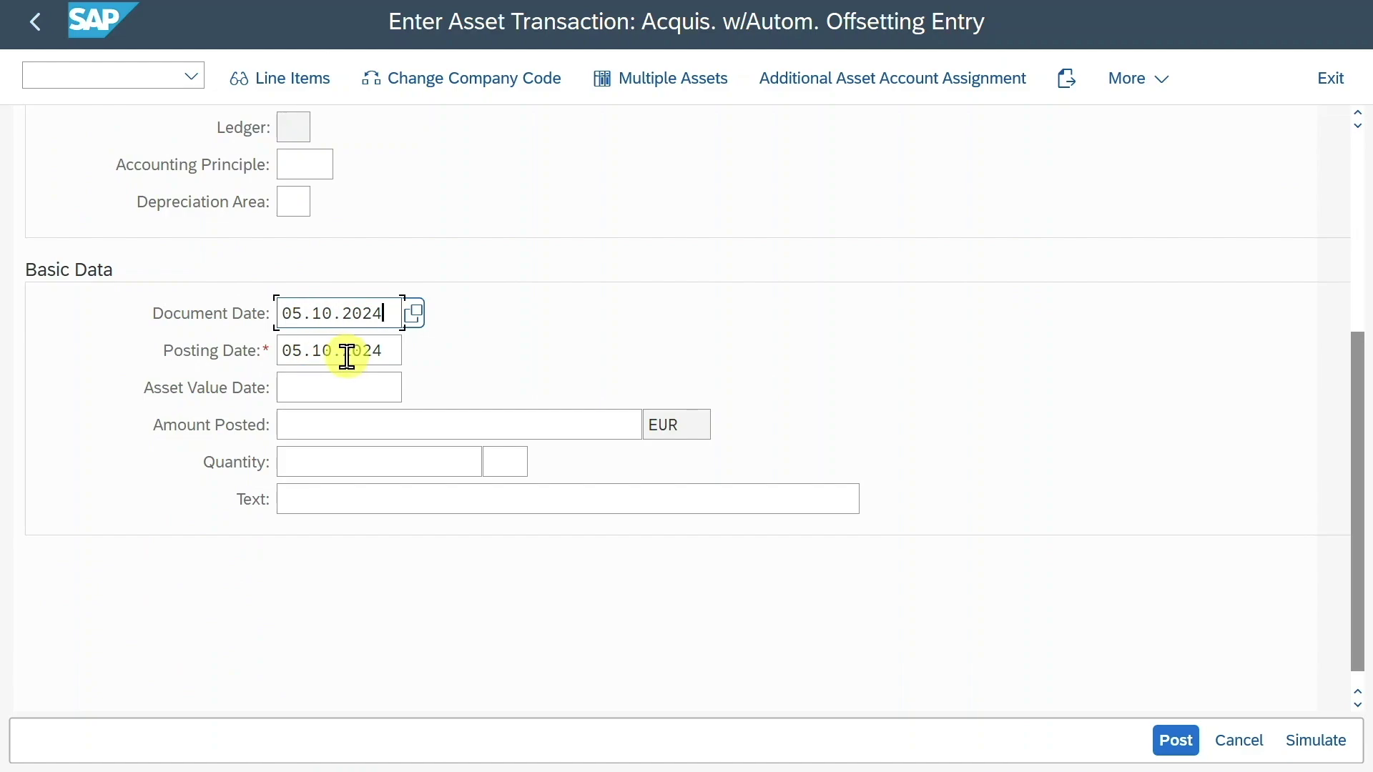
click(353, 389)
key(Return)
drag(388, 369, 230, 375)
click(387, 378)
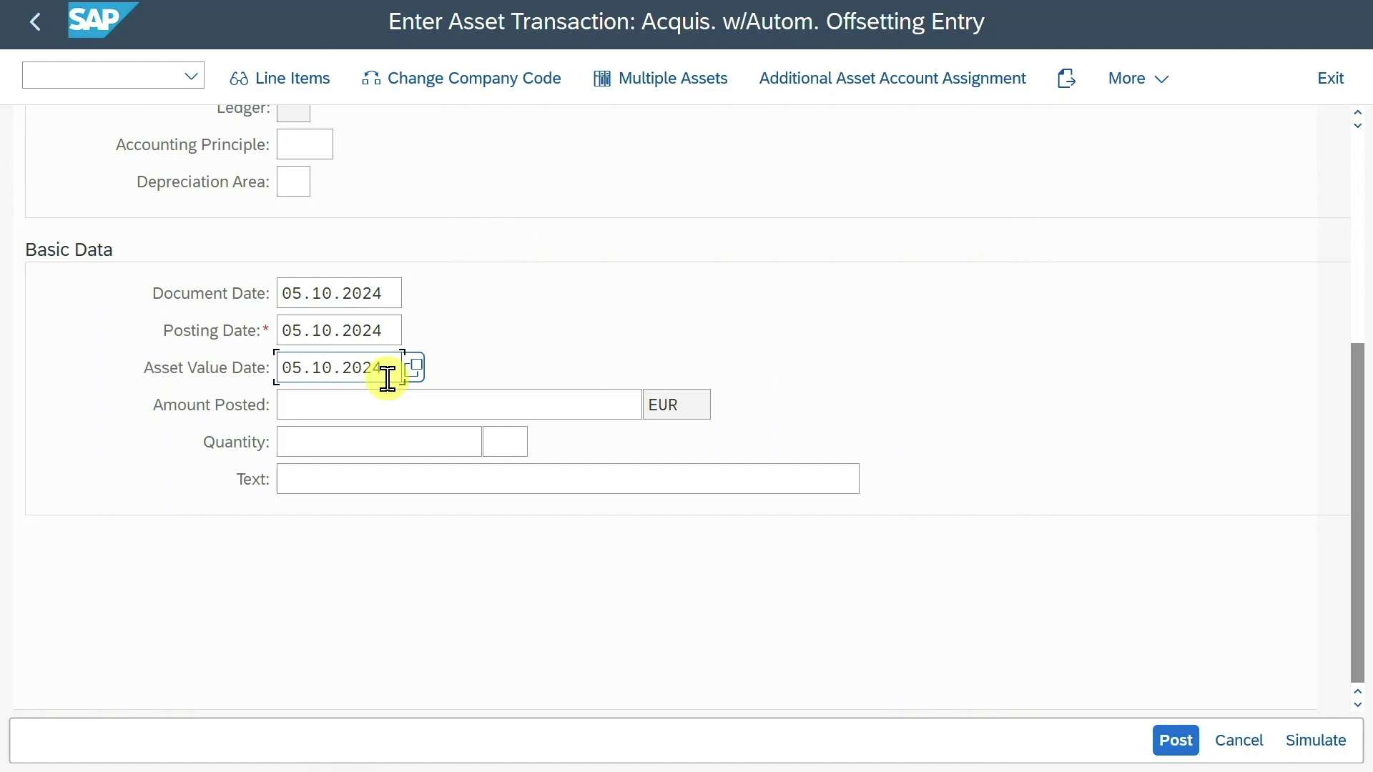
Enter 10000 EUR as the amount posted.
click(451, 405)
text(10000)
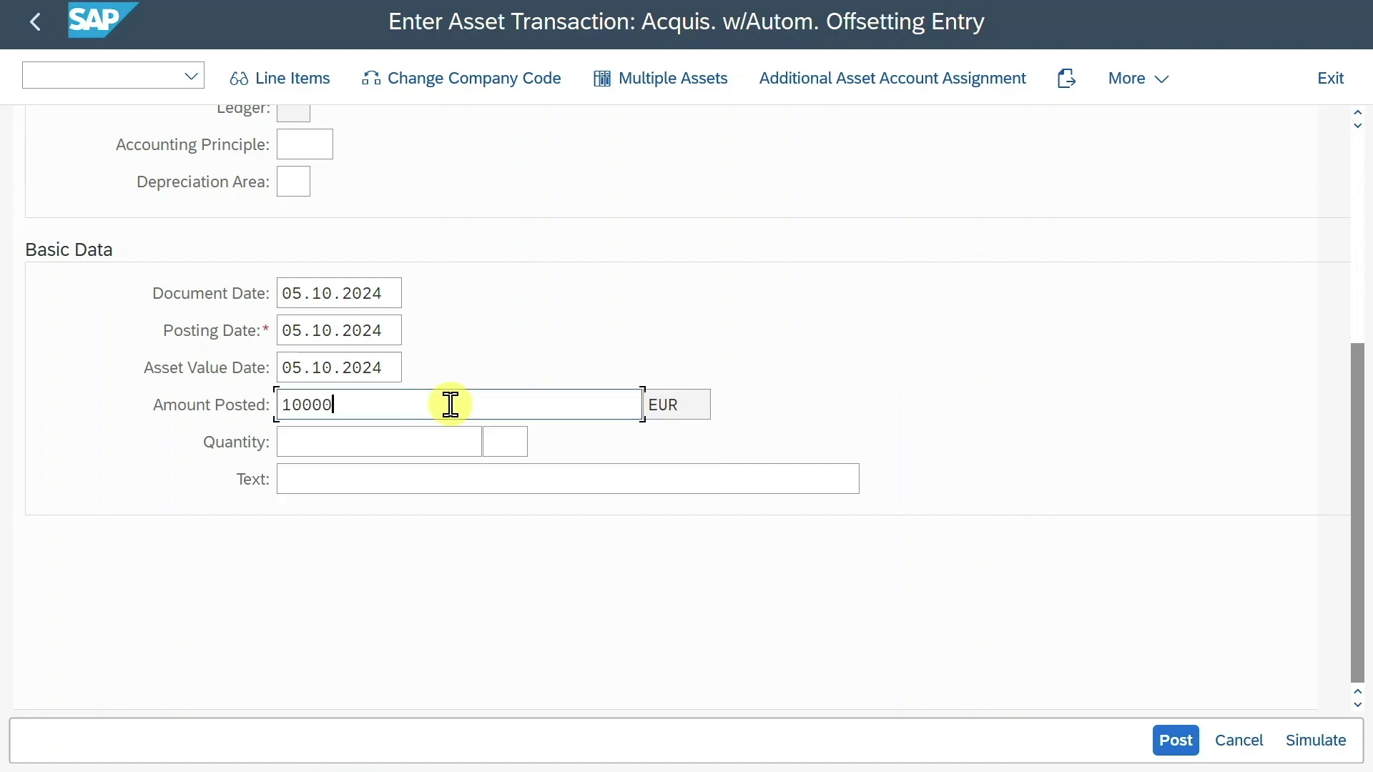
scroll(443, 405, up, 1)
scroll(1361, 372, up, 5)
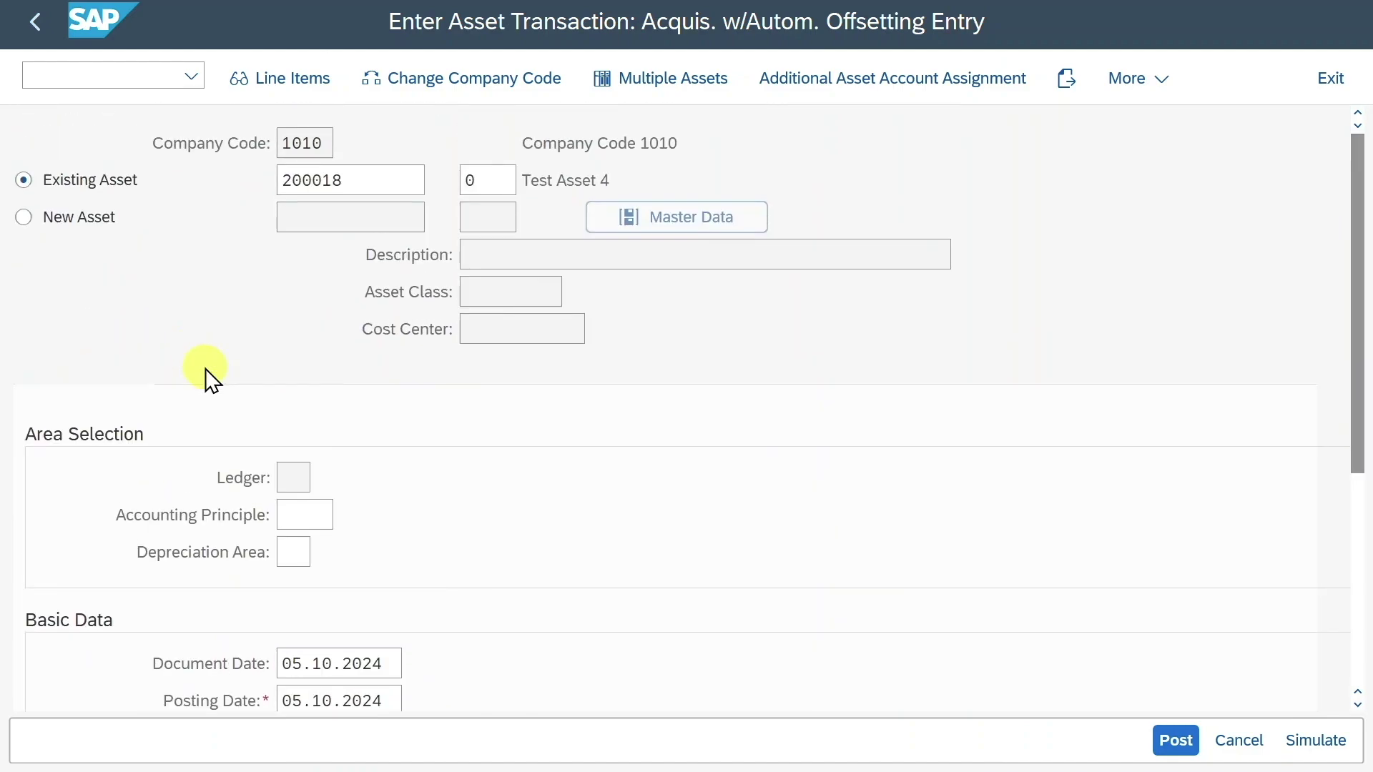
click(206, 370)
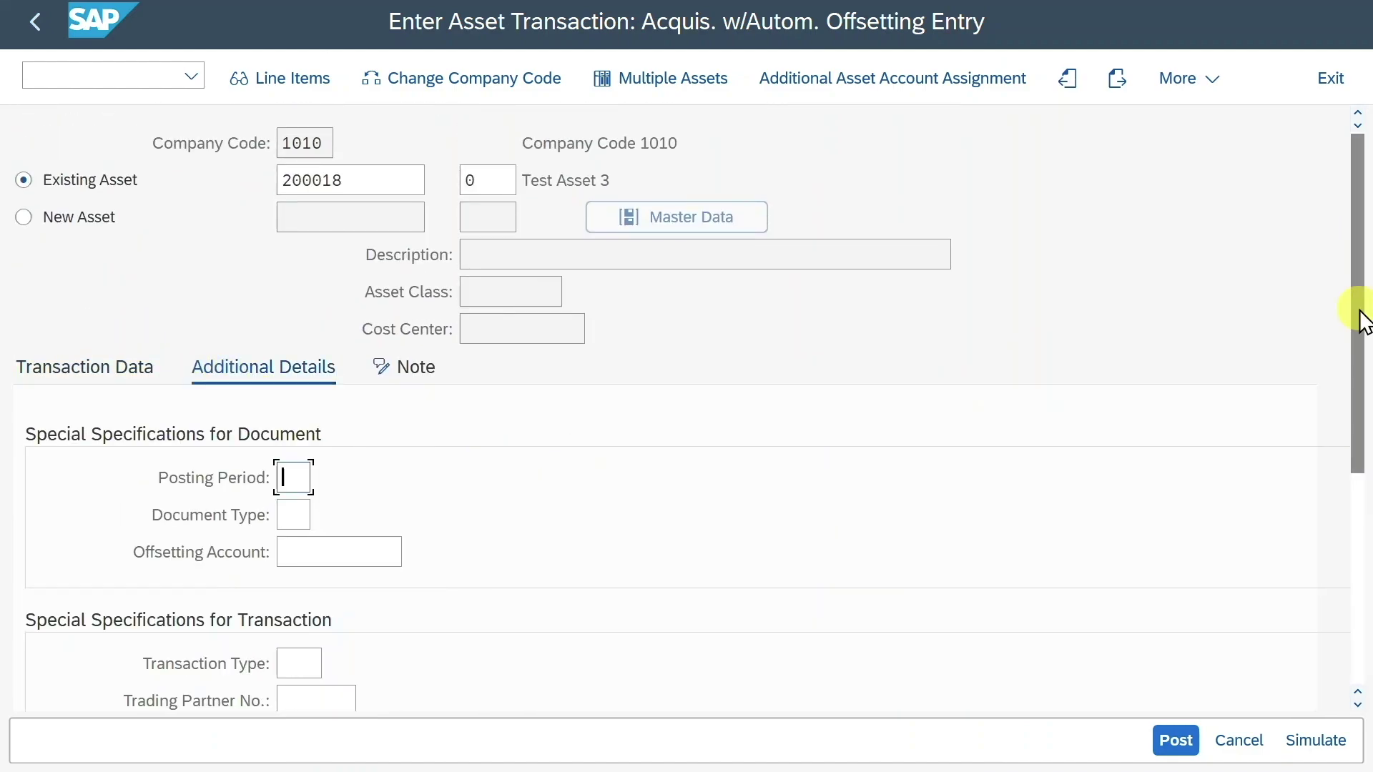
Leave Document Type, Offsetting Account, Transaction Type and Reference blank, and view the empty Note.
scroll(1361, 321, down, 3)
click(293, 273)
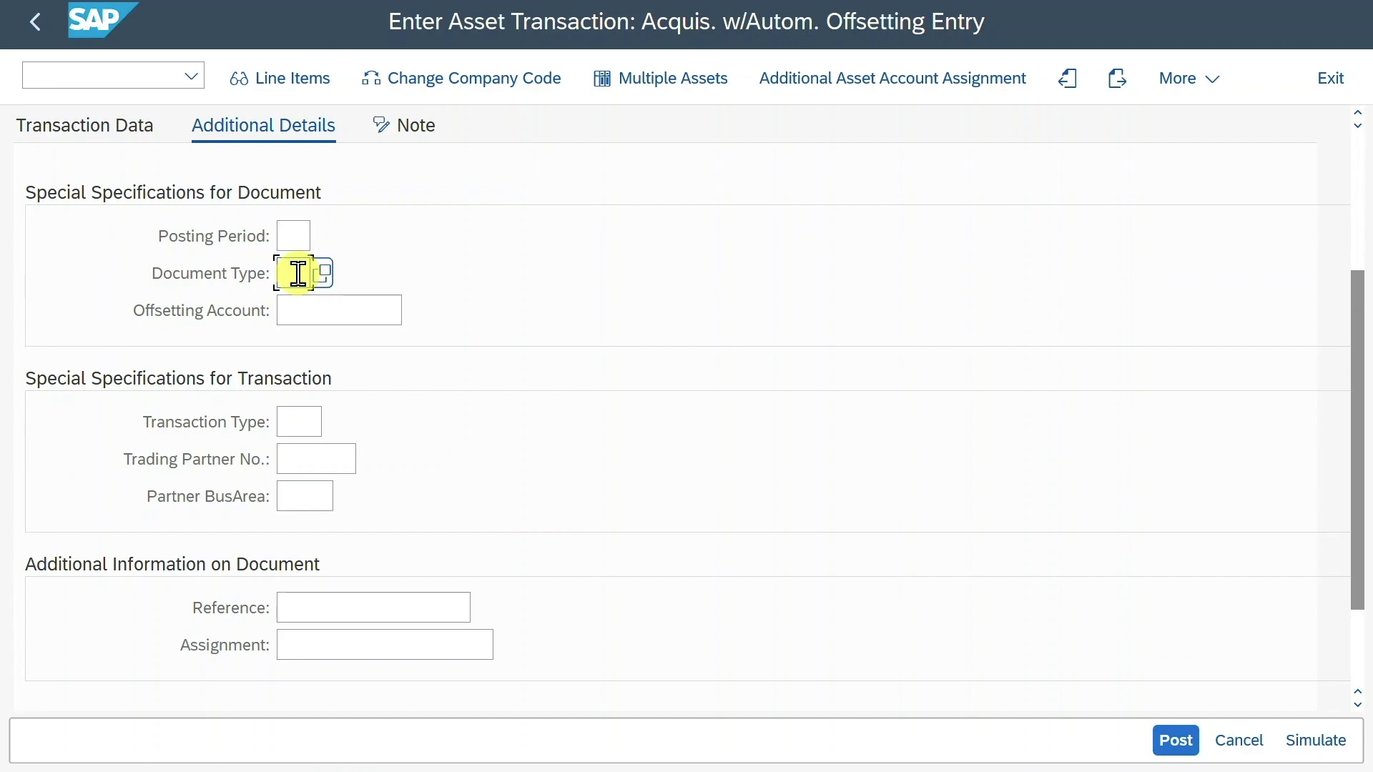
click(322, 312)
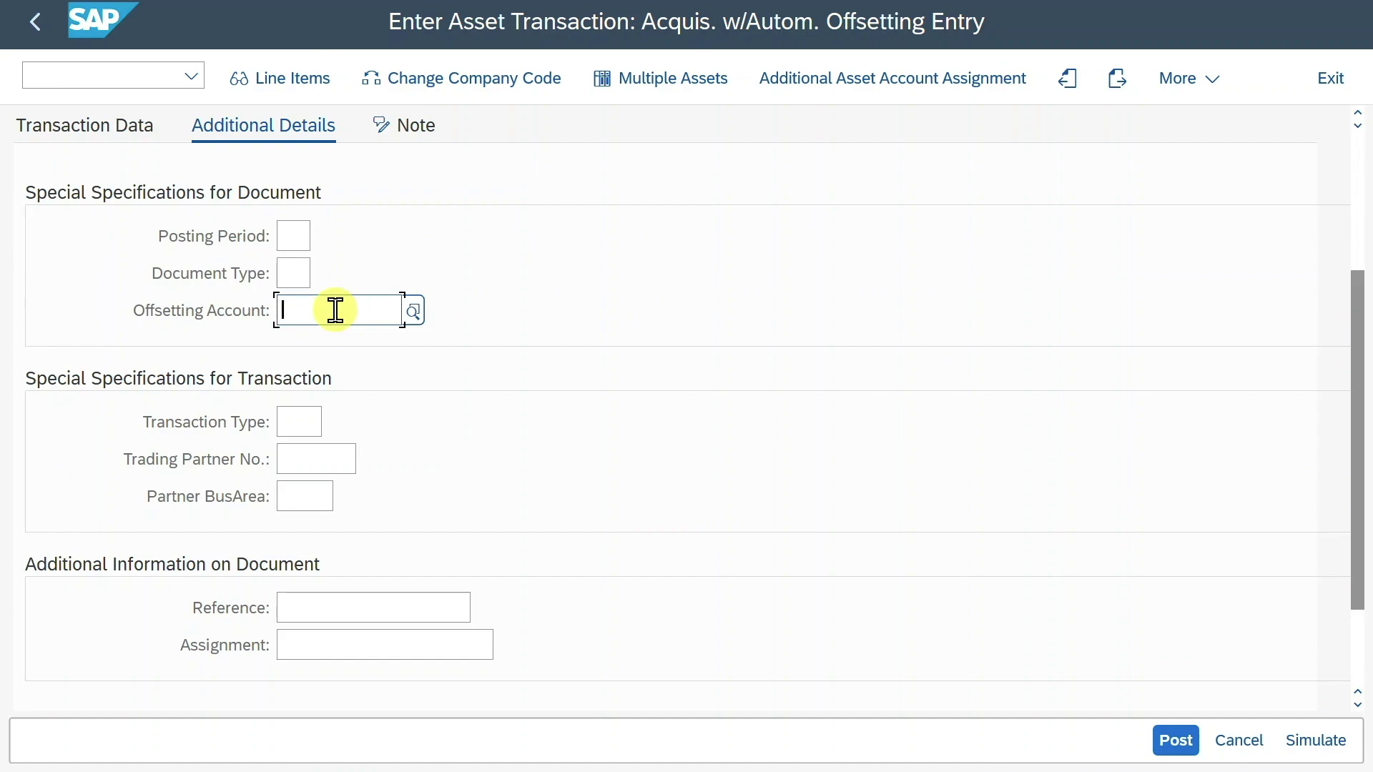
click(310, 428)
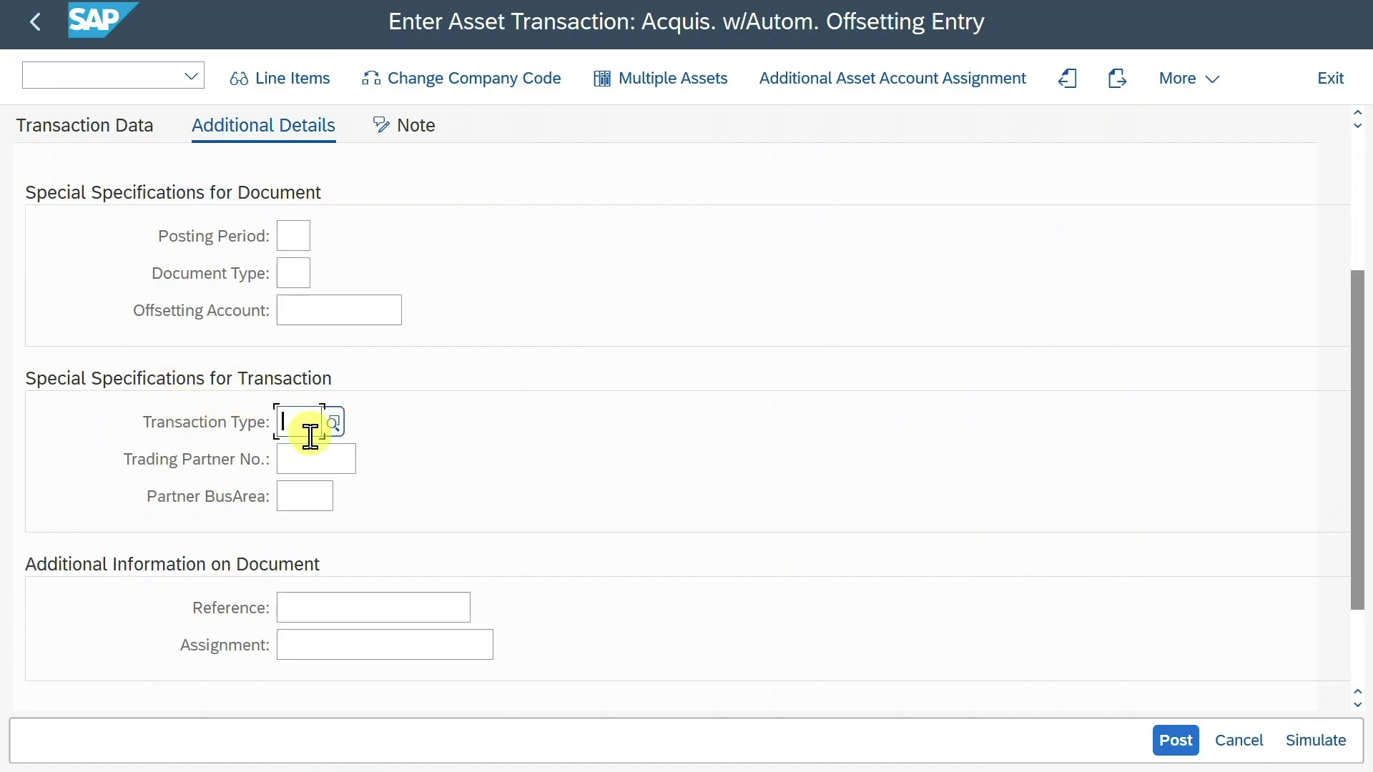
click(315, 458)
click(357, 610)
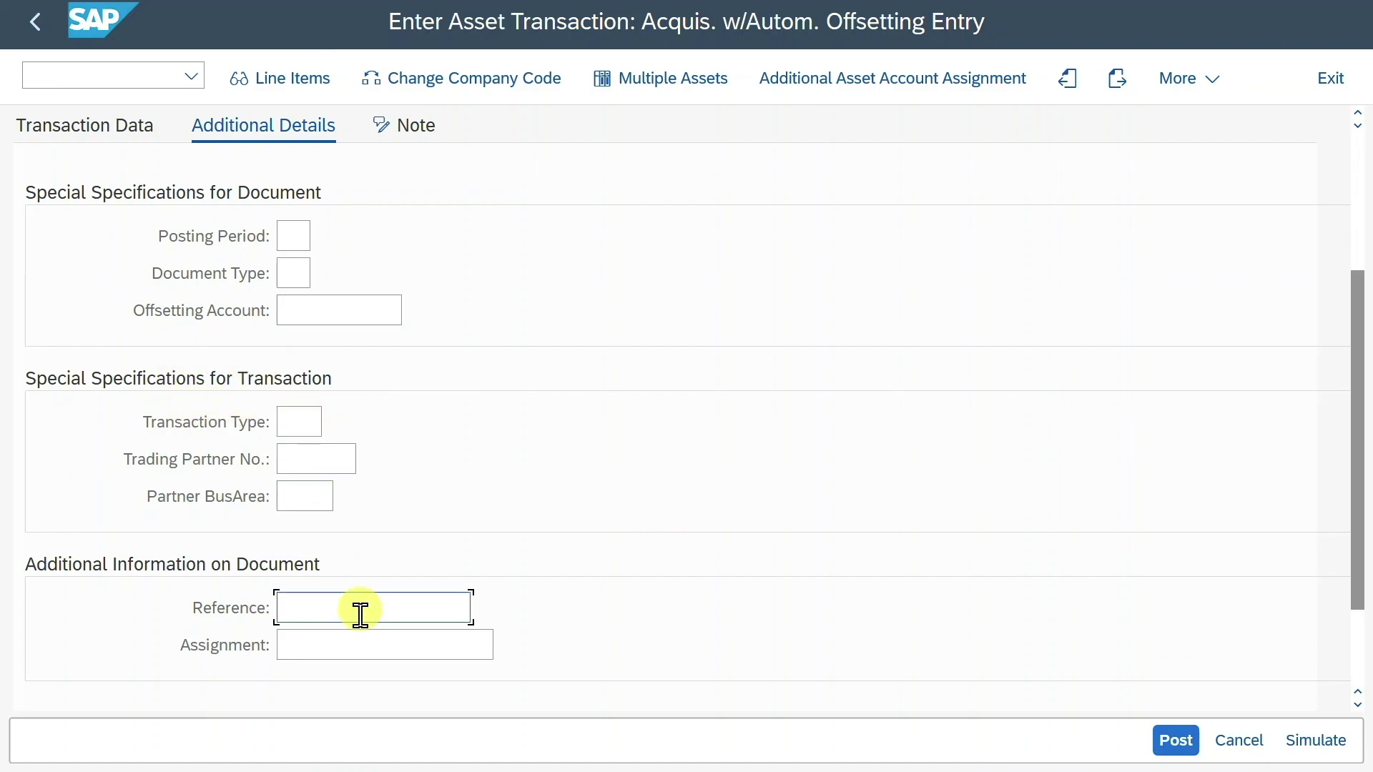
click(407, 124)
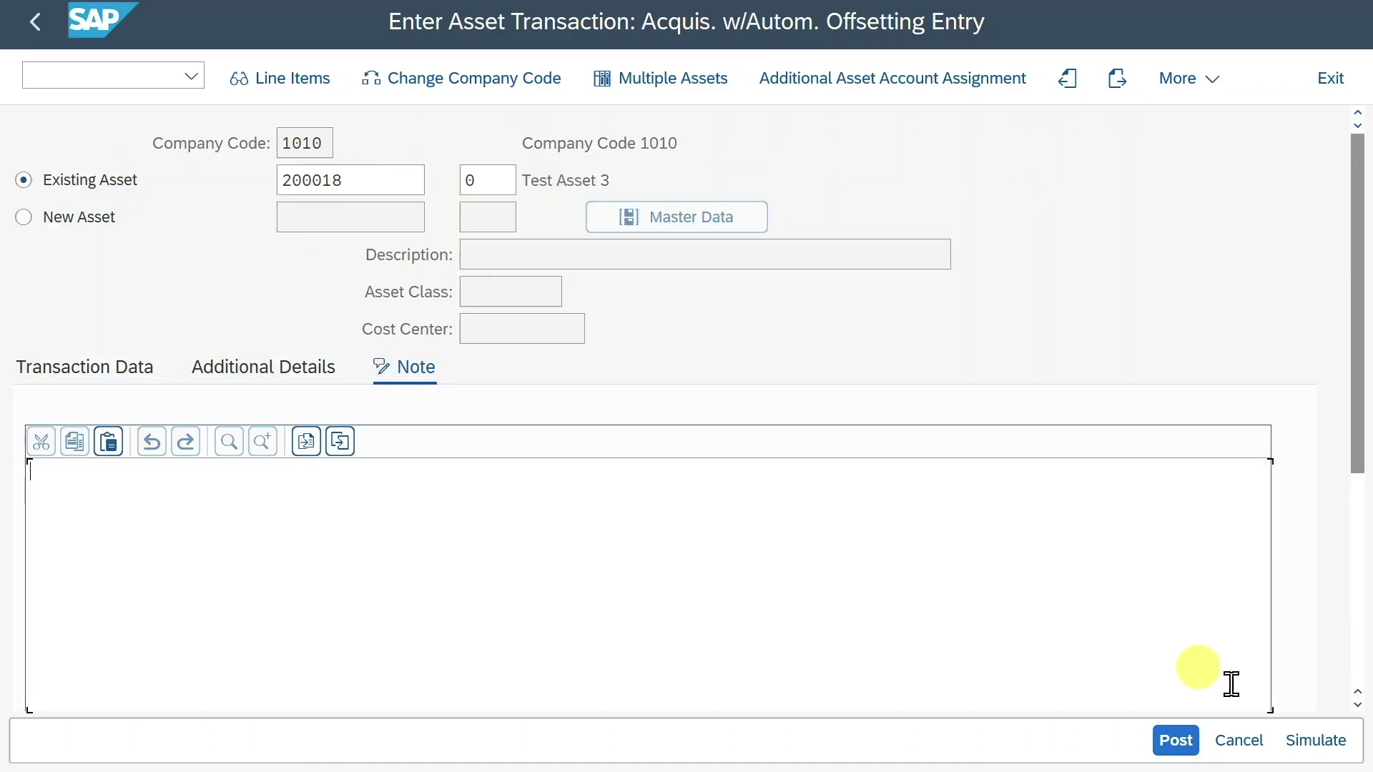
click(1339, 742)
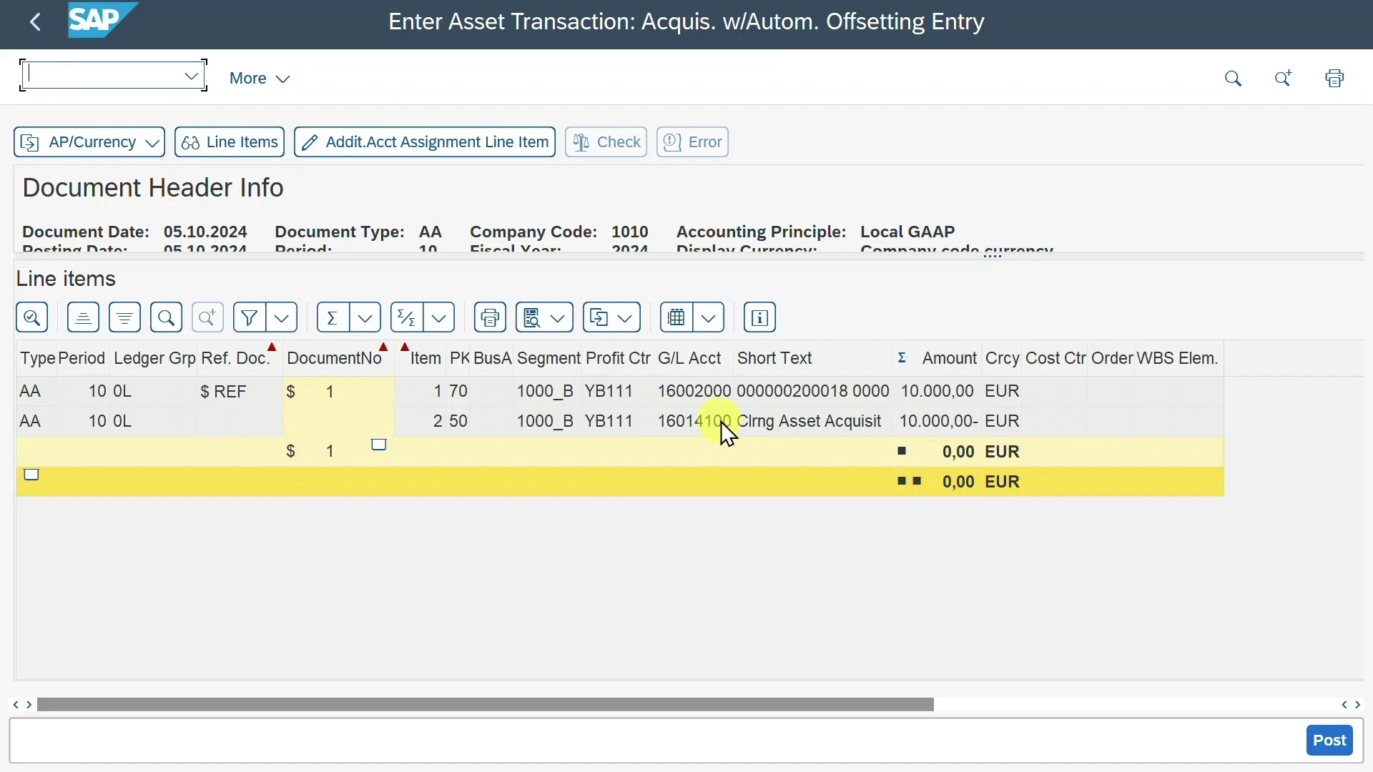
Review the 10.000,00 EUR debit and clearing credit lines, then post and confirm the messages.
click(665, 391)
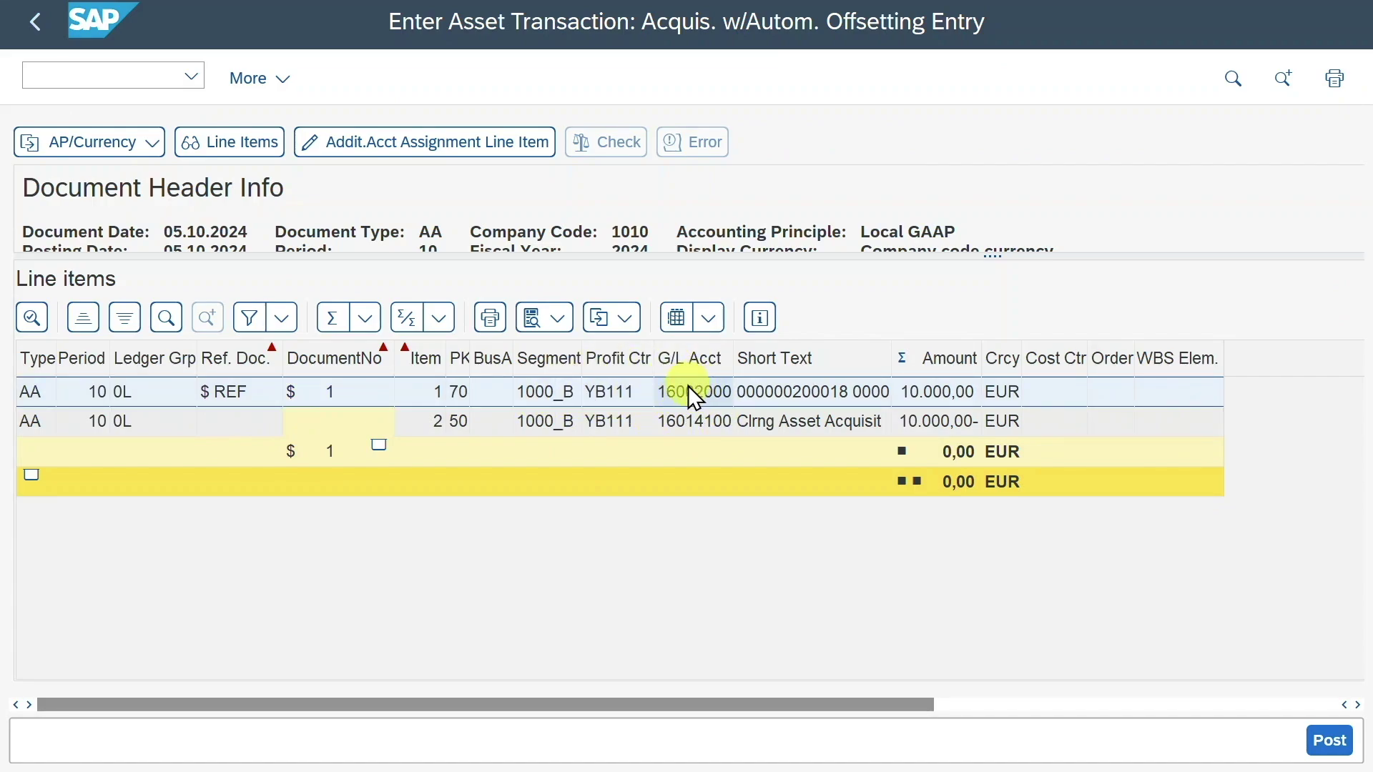
click(721, 418)
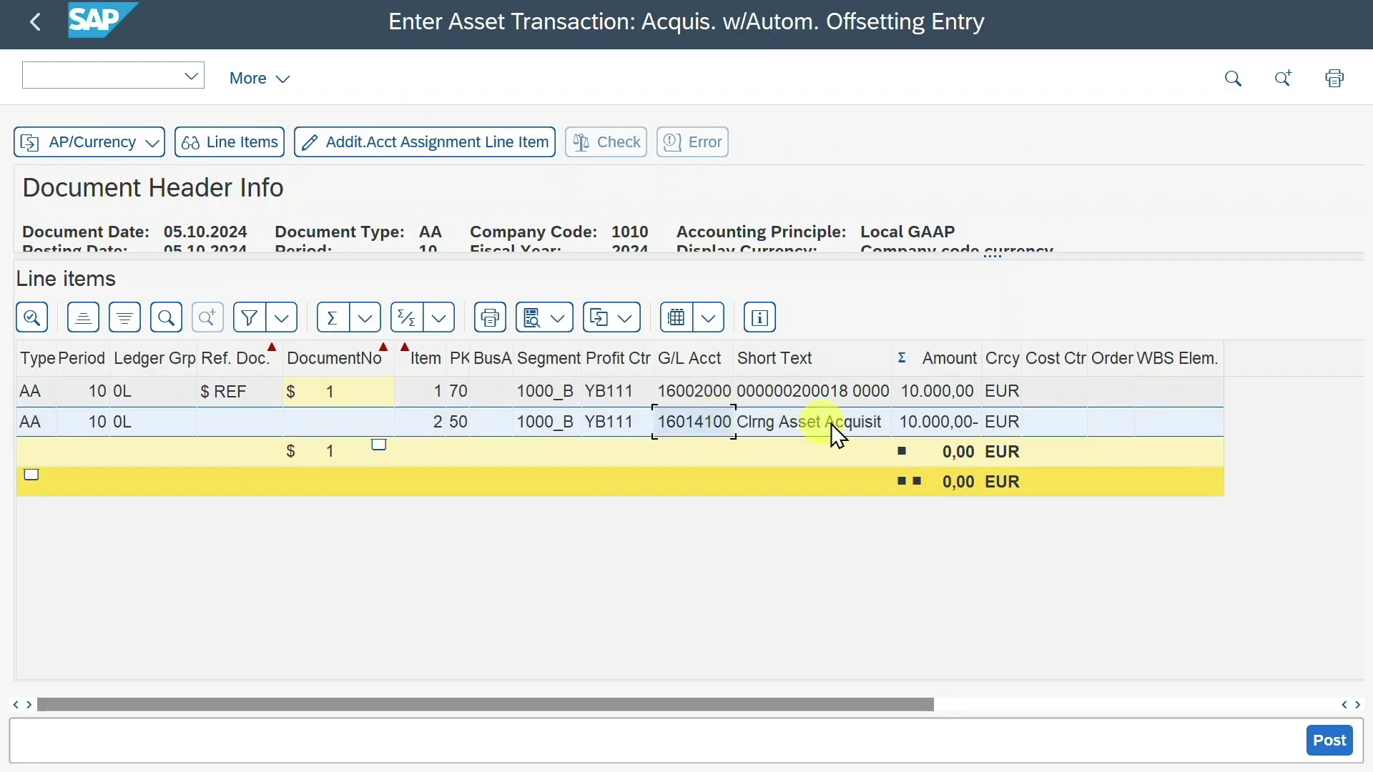
click(1329, 740)
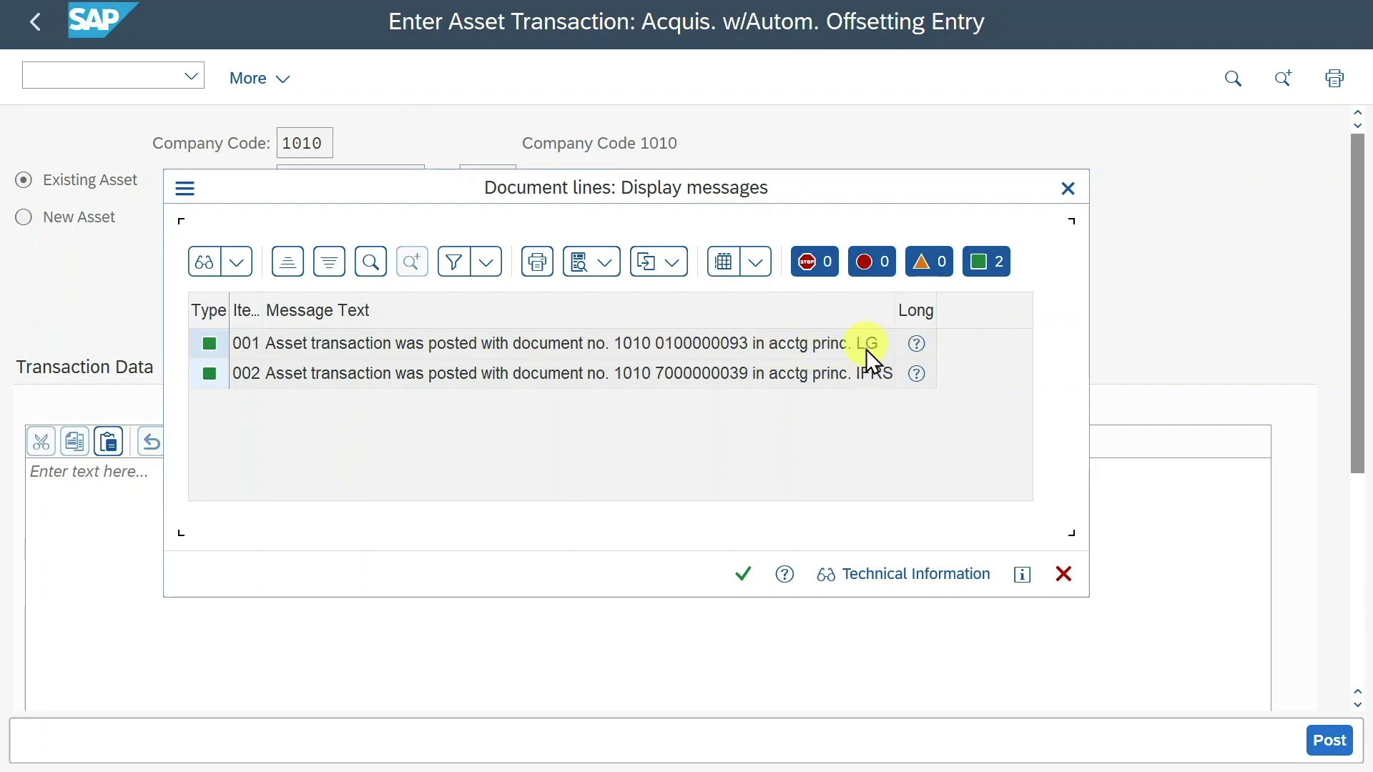
click(744, 573)
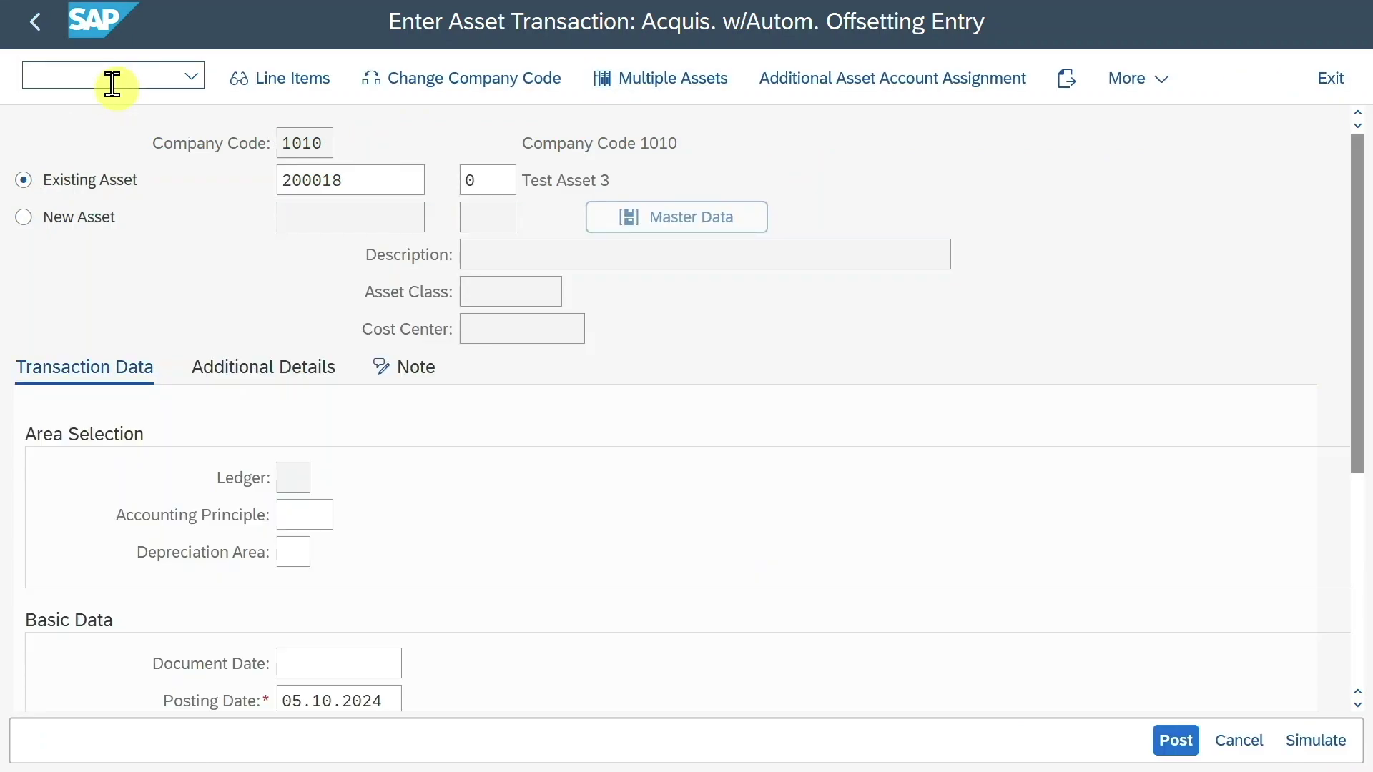
Copy asset number 200018 and start the ABUM transfer transaction.
drag(350, 176, 259, 179)
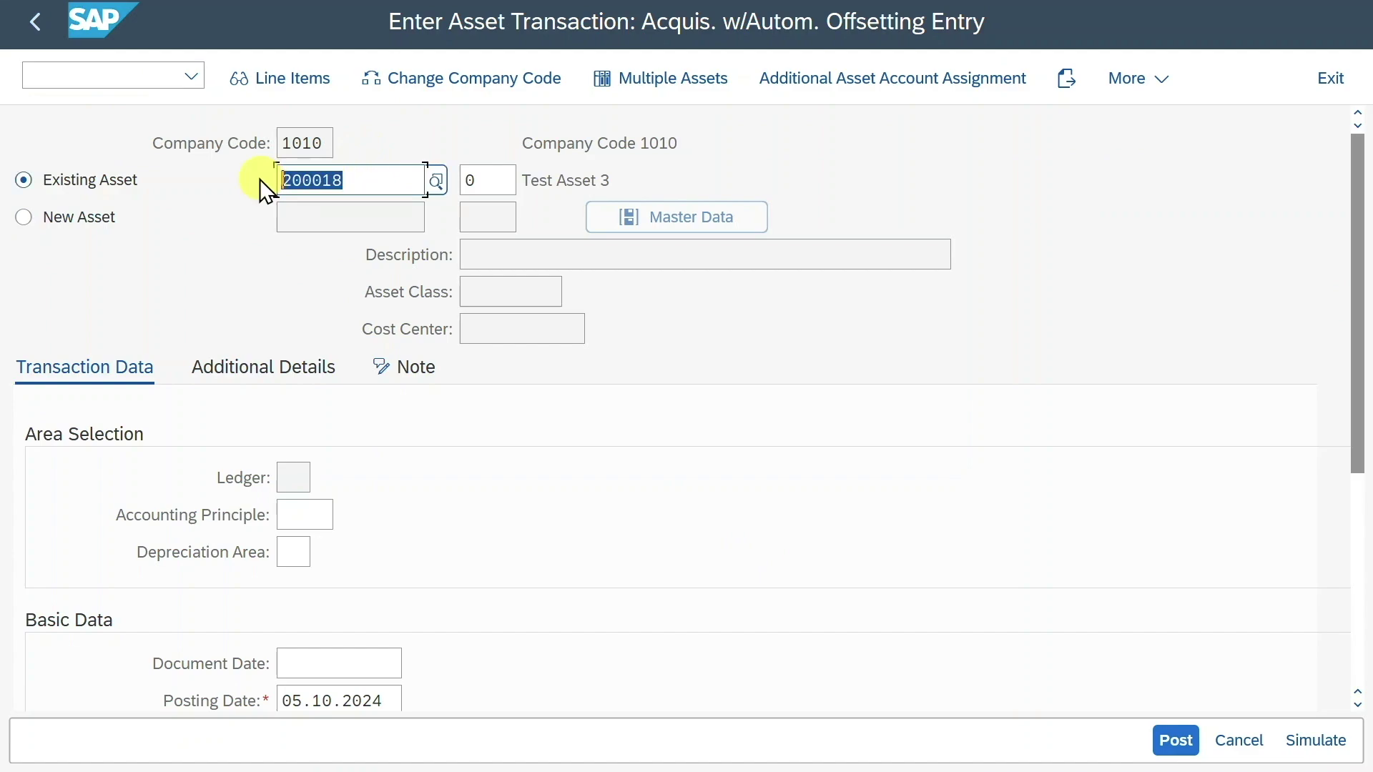
click(119, 70)
text(/N)
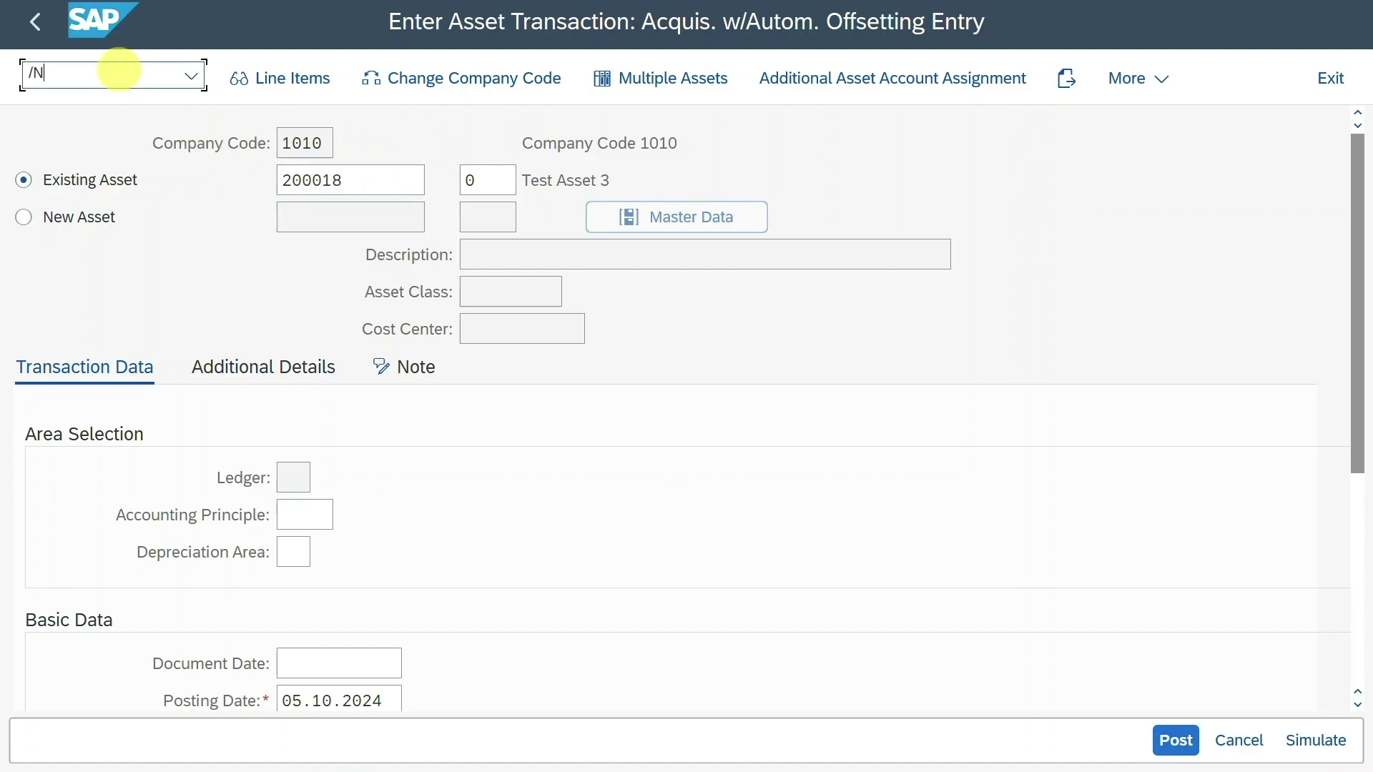
text(ABUM)
key(Return)
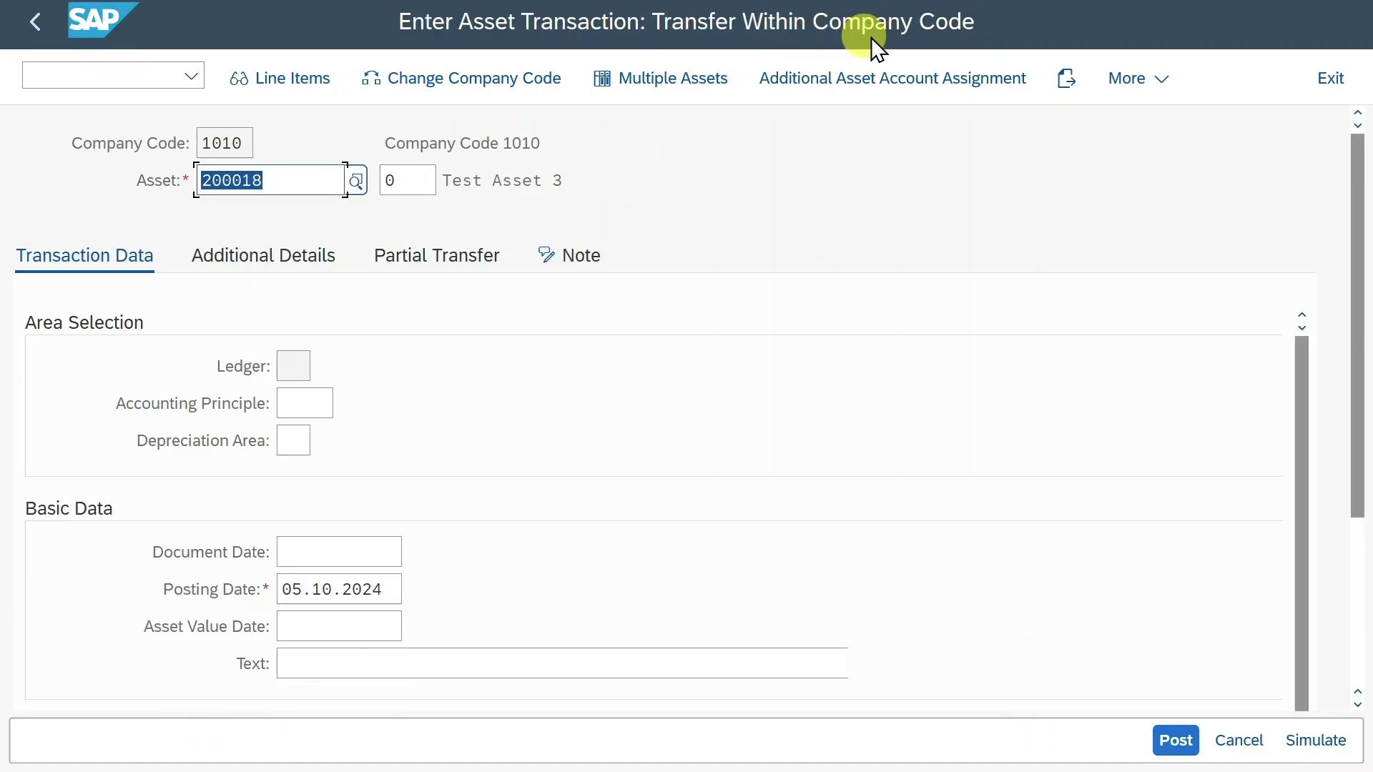
Enter asset 200018 as the transfer source and scroll to the posting fields.
click(288, 178)
drag(288, 178, 193, 178)
click(272, 189)
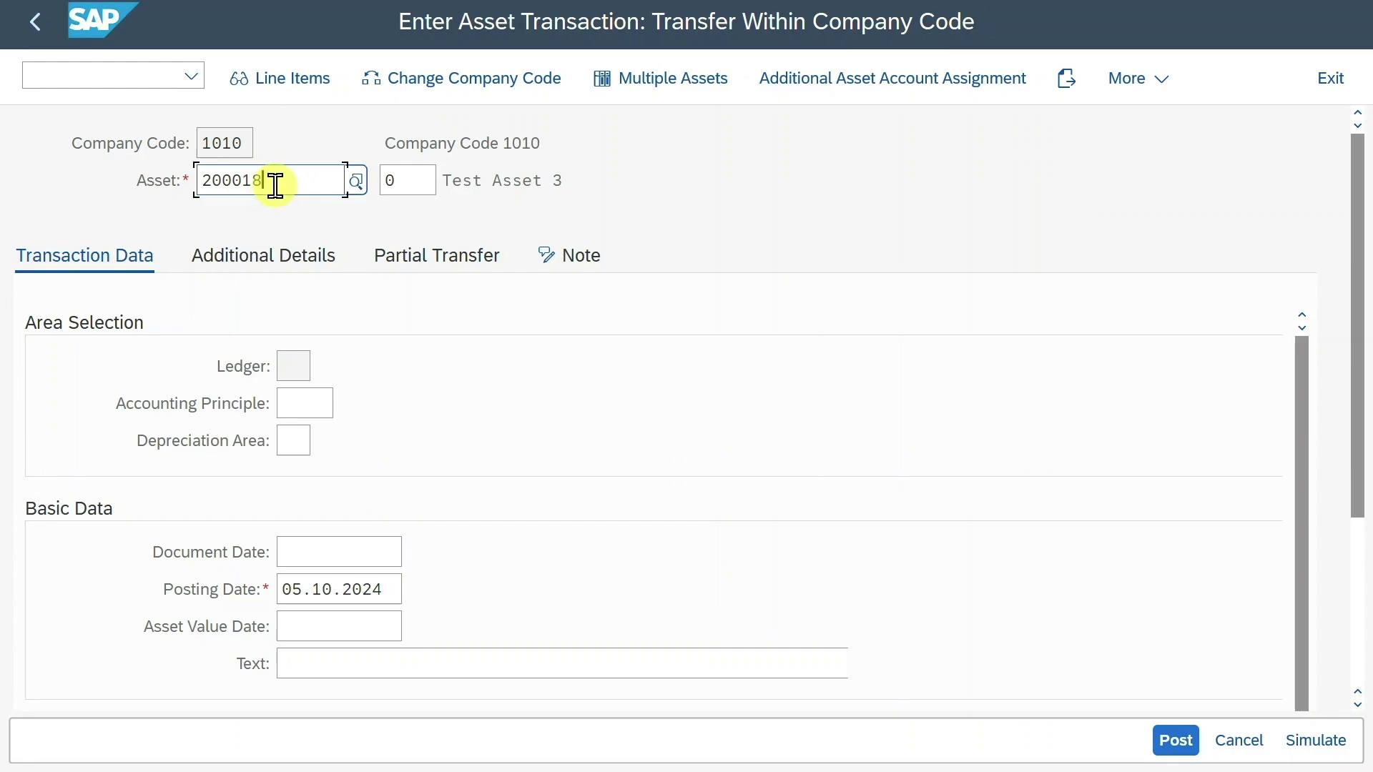
scroll(206, 236, down, 1)
click(307, 334)
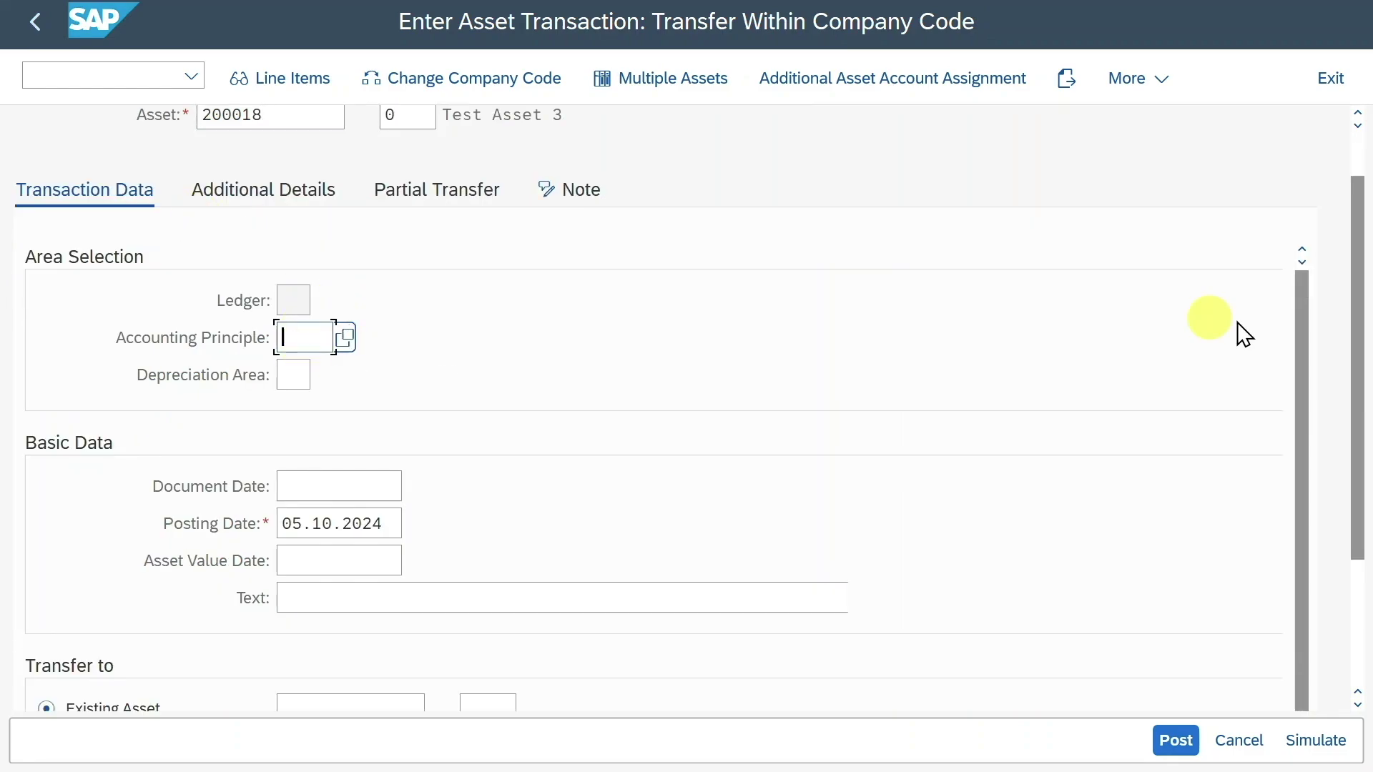
drag(1358, 384, 1366, 521)
drag(397, 332, 230, 318)
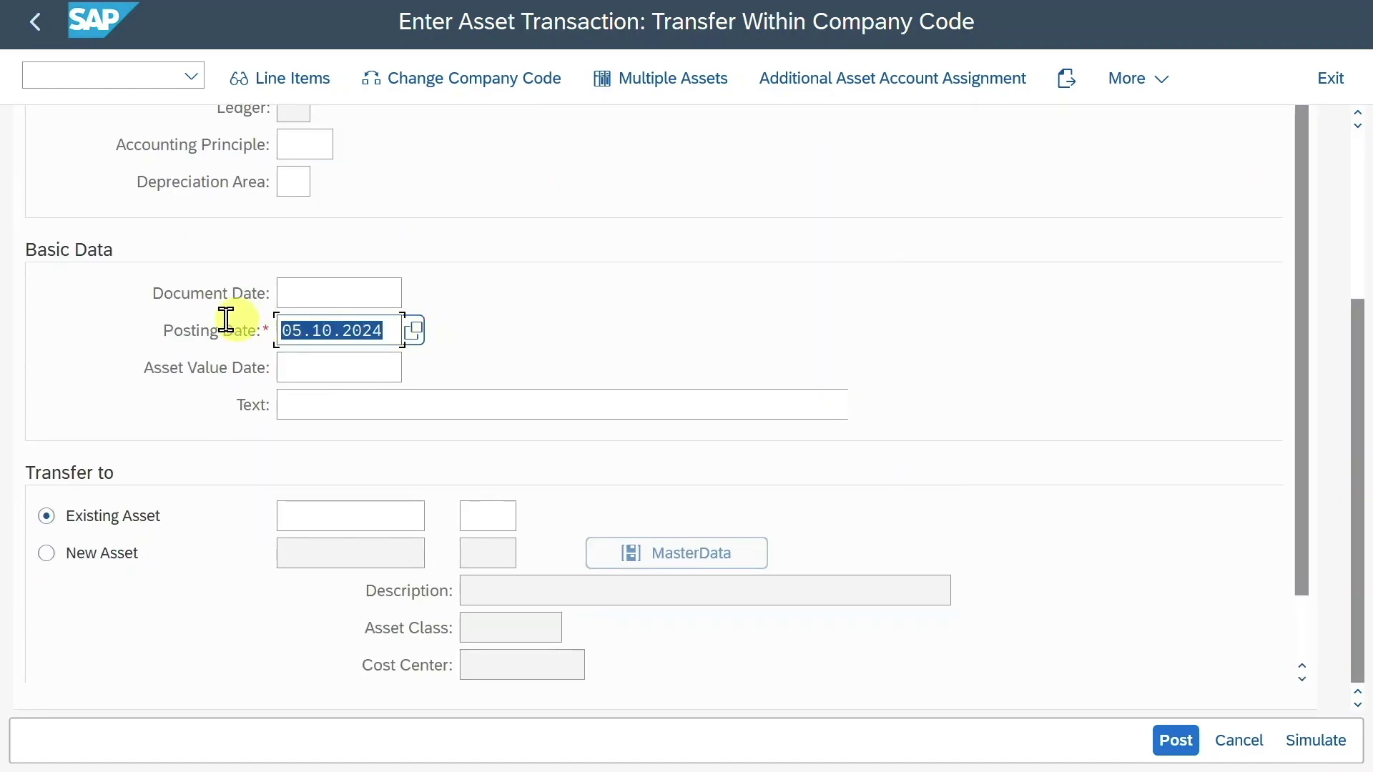
Paste 05.10.2024 into the document date and asset value date.
click(350, 289)
text(05.10.2024)
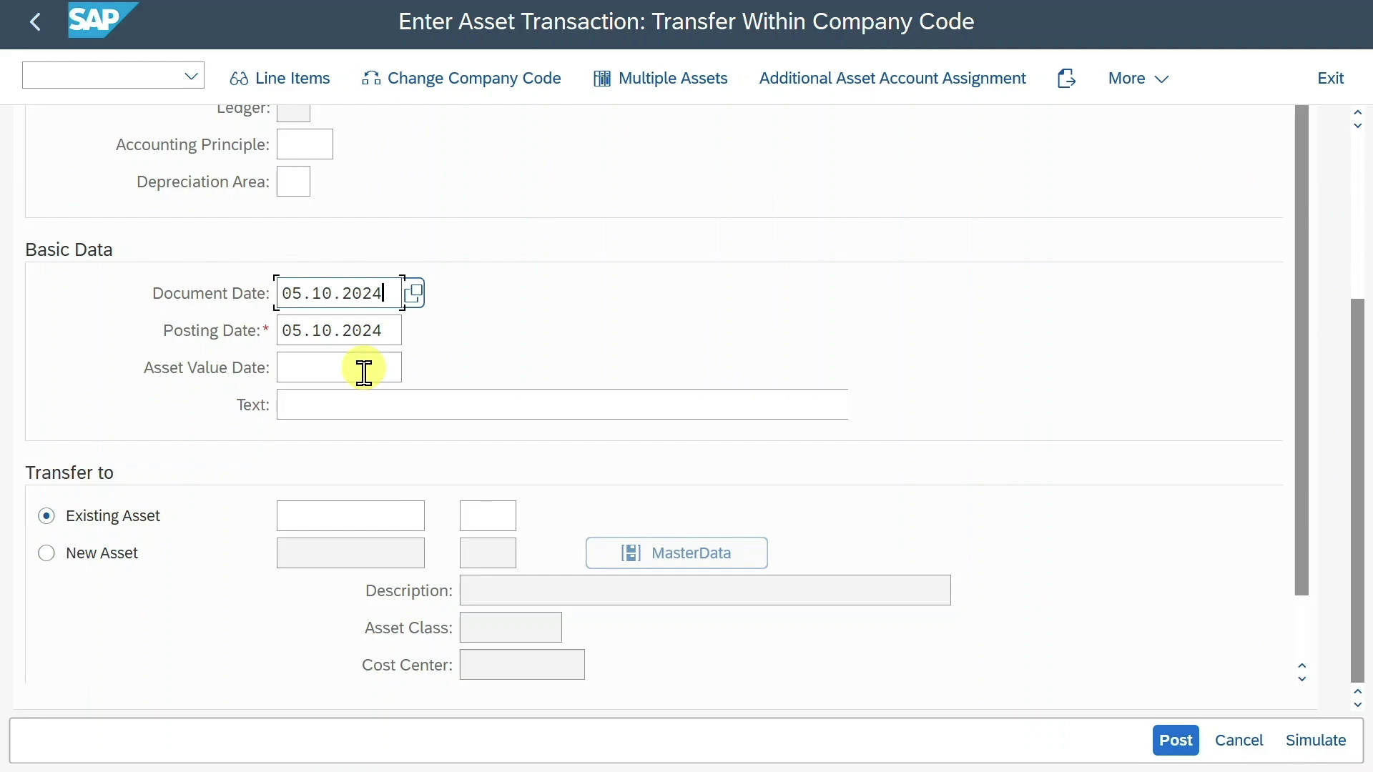
click(365, 377)
text(05.10.2024)
Enter 200019 as the target existing asset and confirm the entries.
click(372, 517)
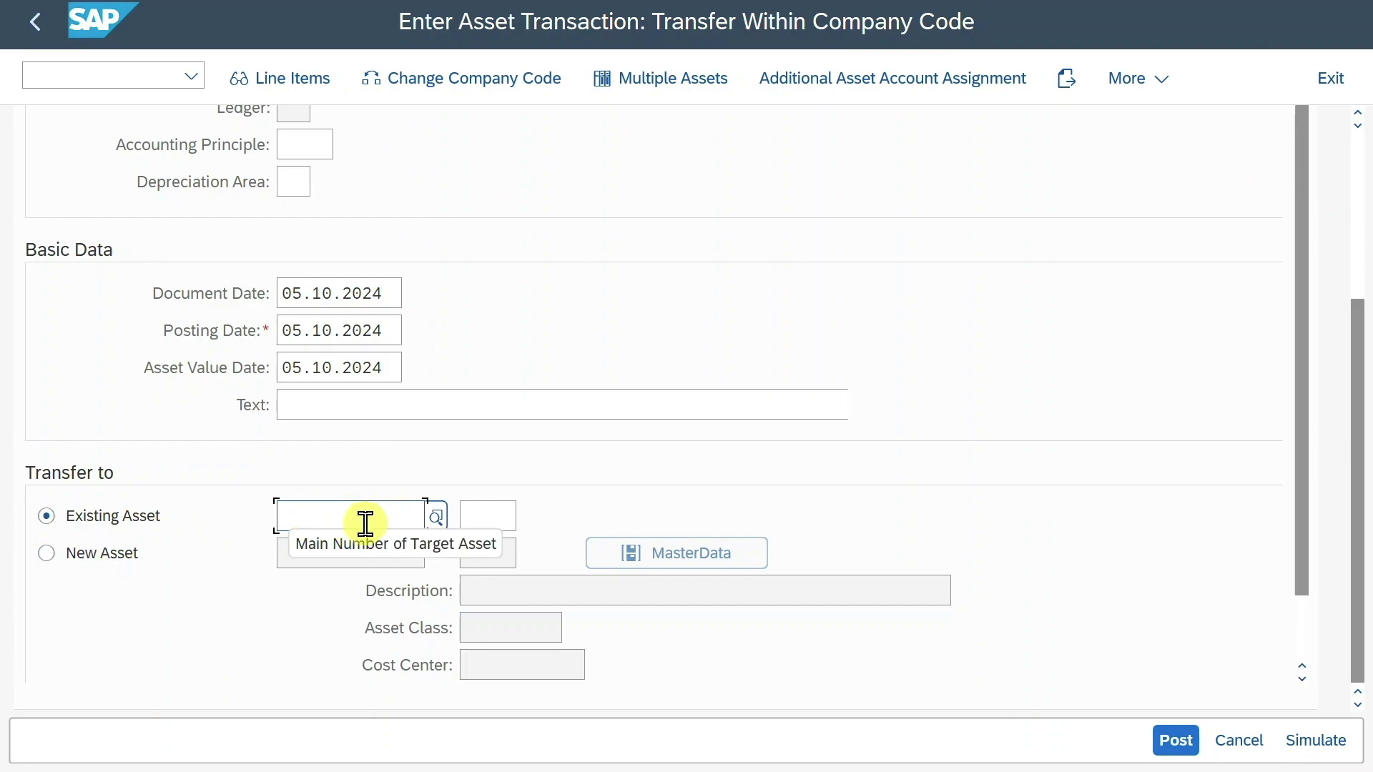
text(200019)
double_click(324, 516)
click(368, 515)
key(Return)
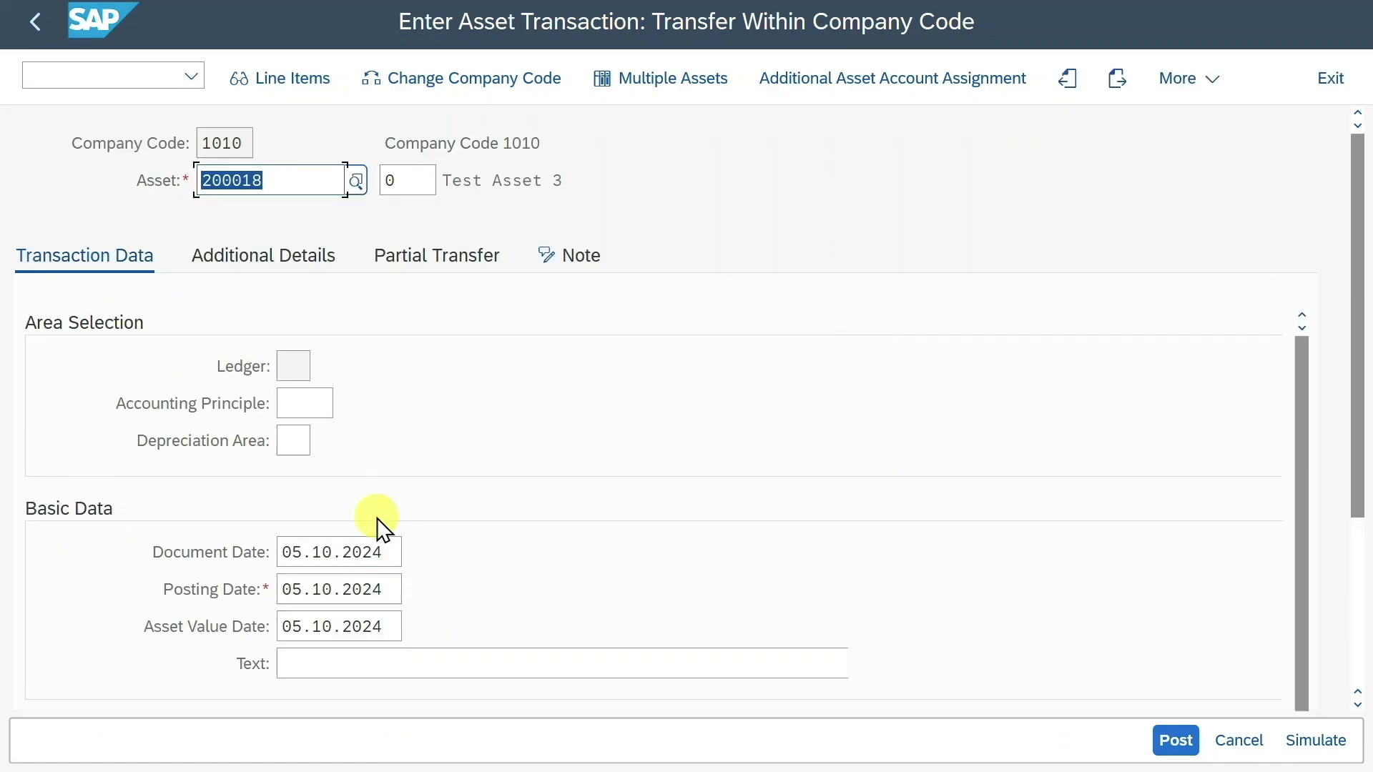
click(297, 255)
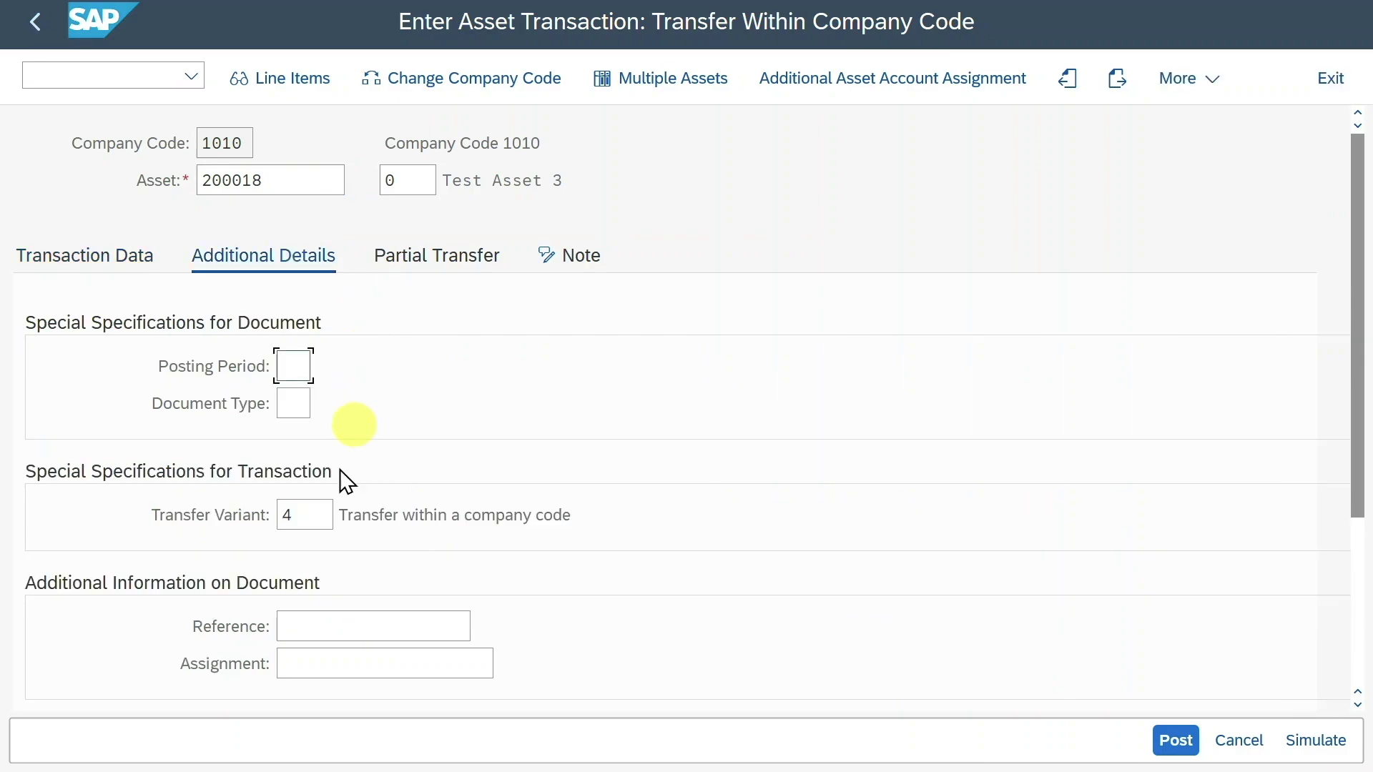
Keep transfer variant 4 (within company code) and move to the partial transfer amount.
click(313, 515)
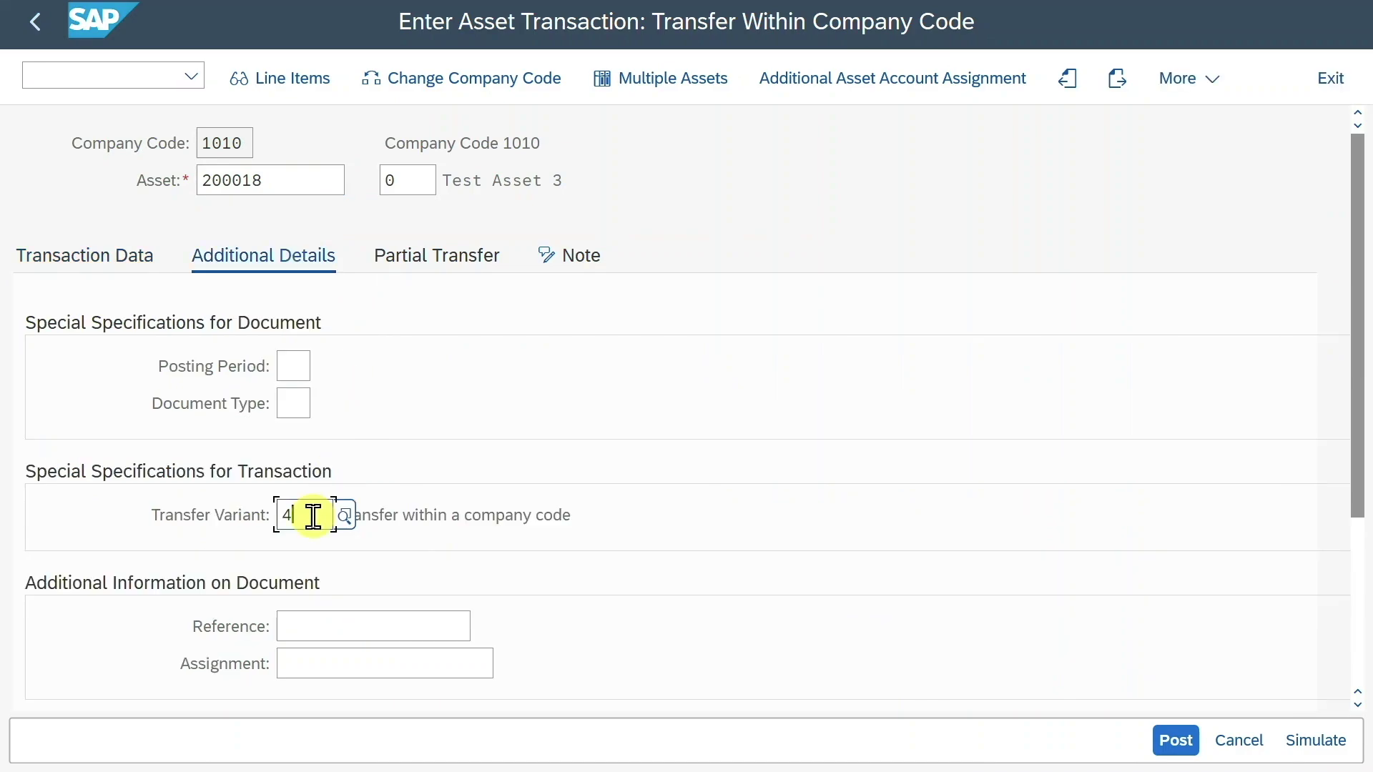
click(346, 522)
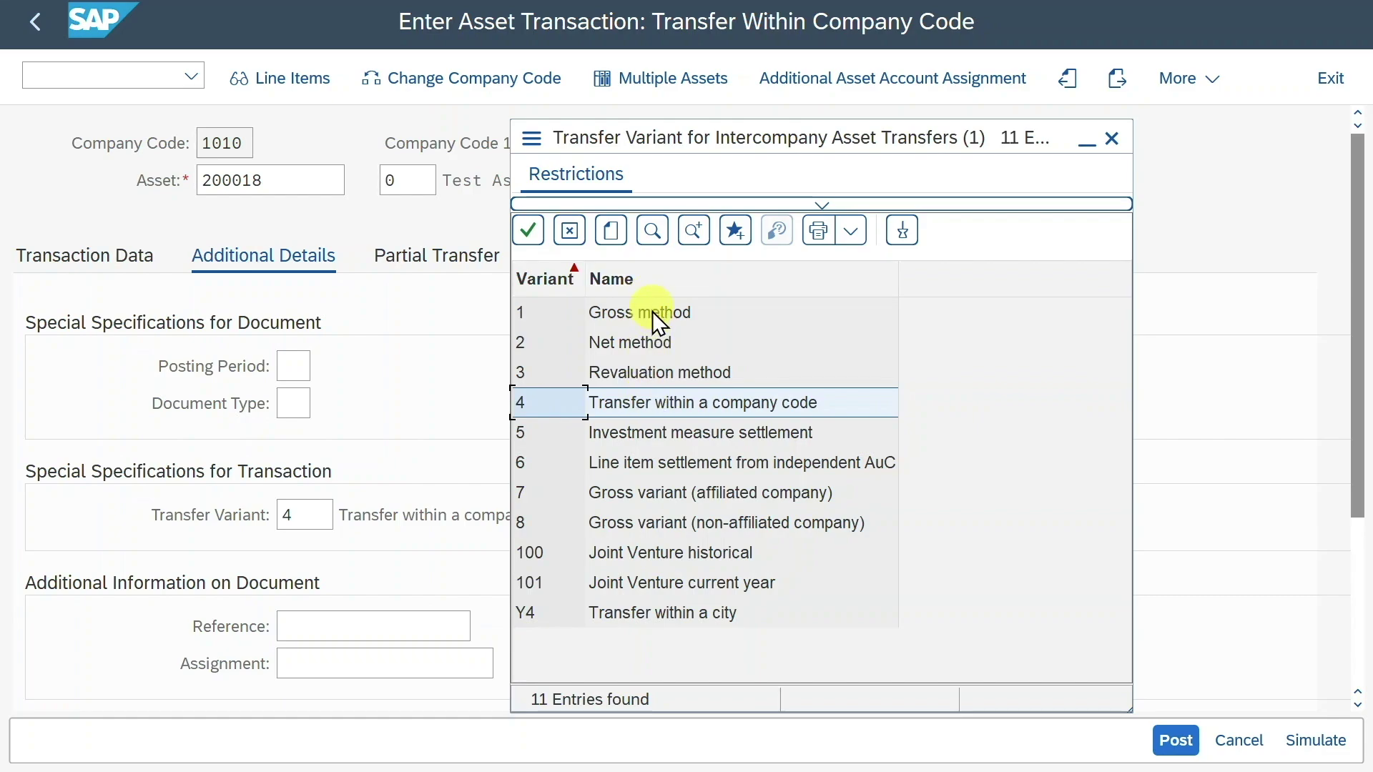
double_click(712, 398)
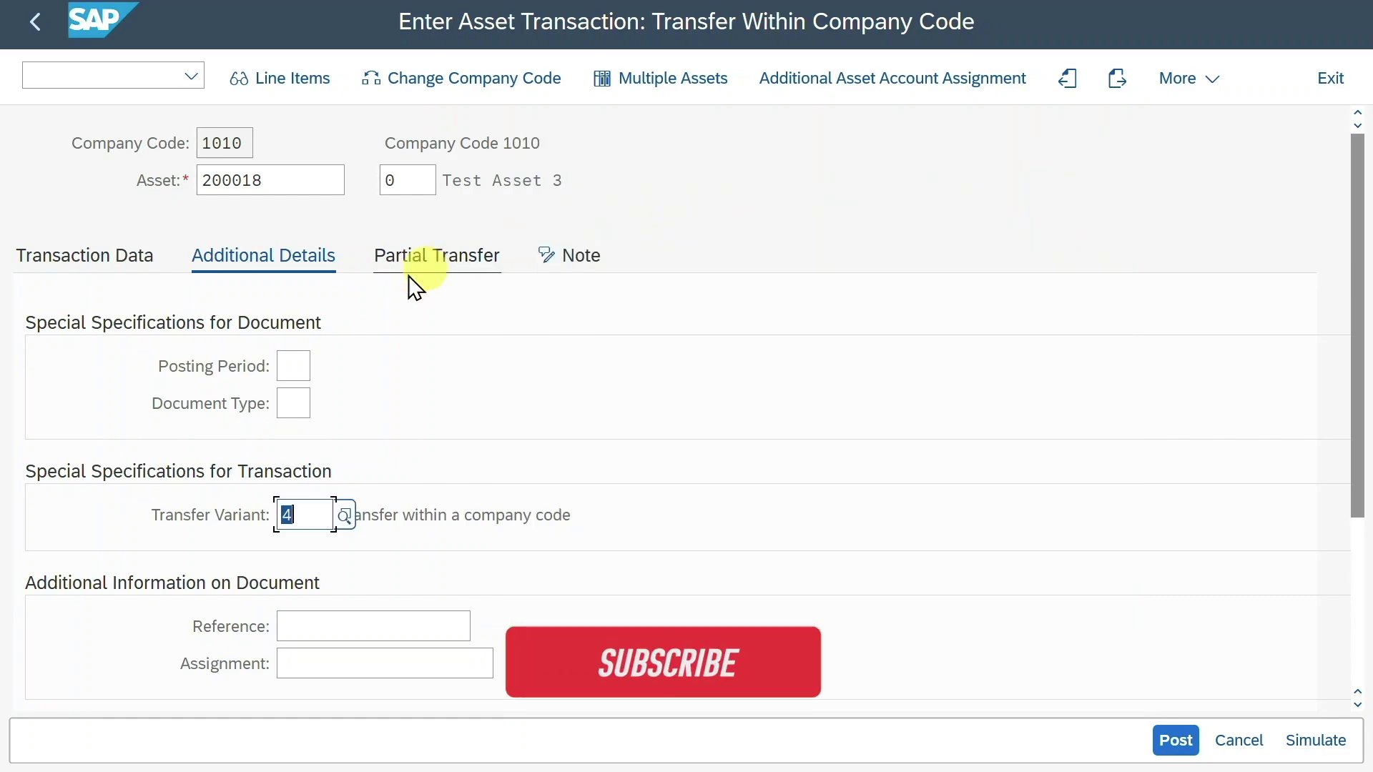
click(417, 262)
click(380, 360)
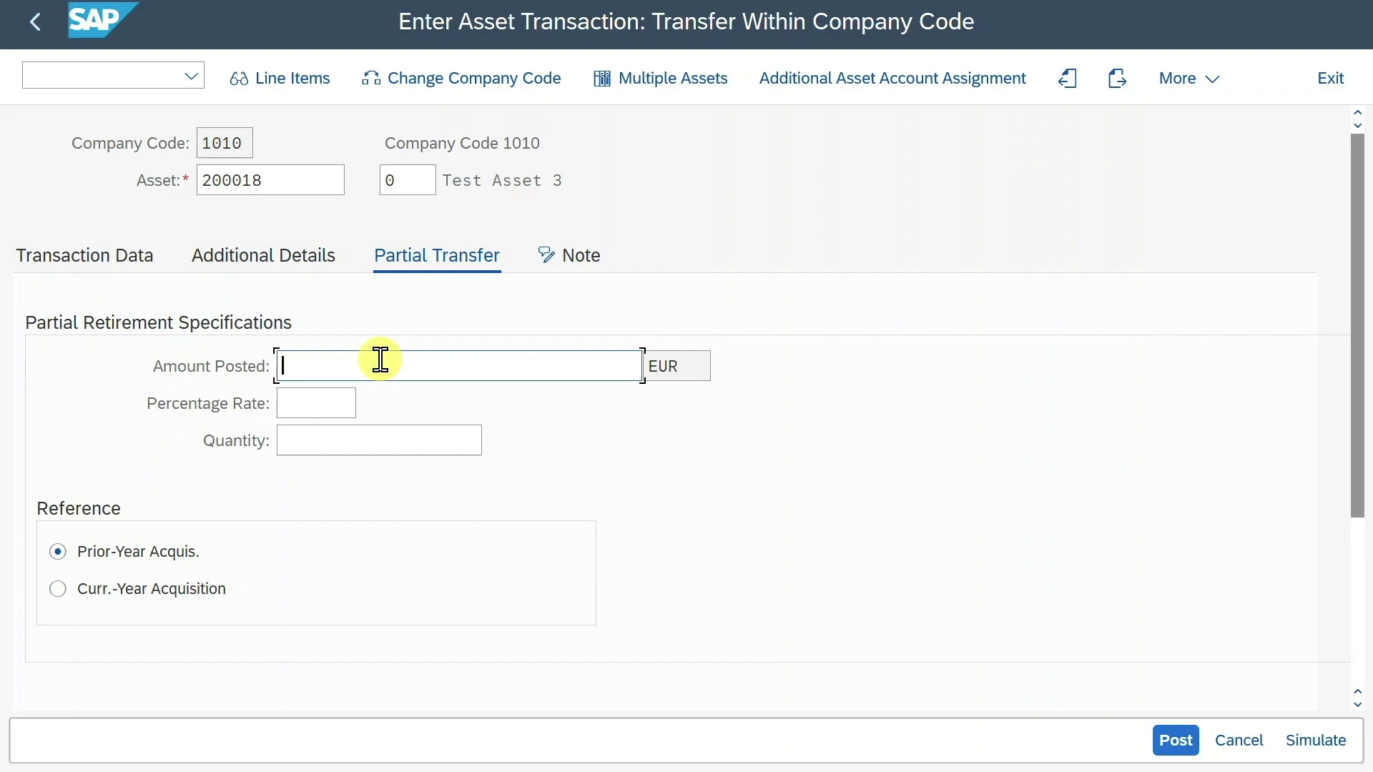
text(2000)
drag(336, 366, 269, 362)
key(BackSpace)
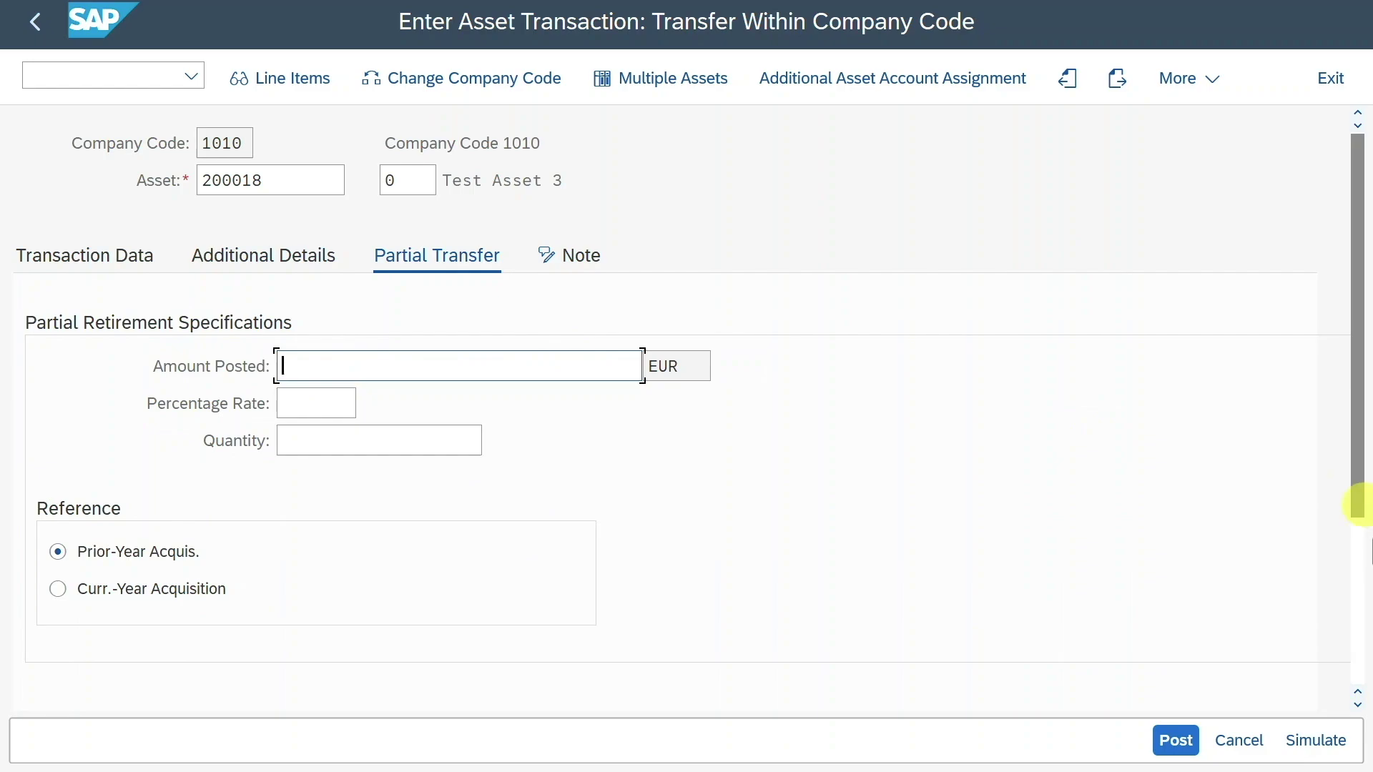
click(1332, 744)
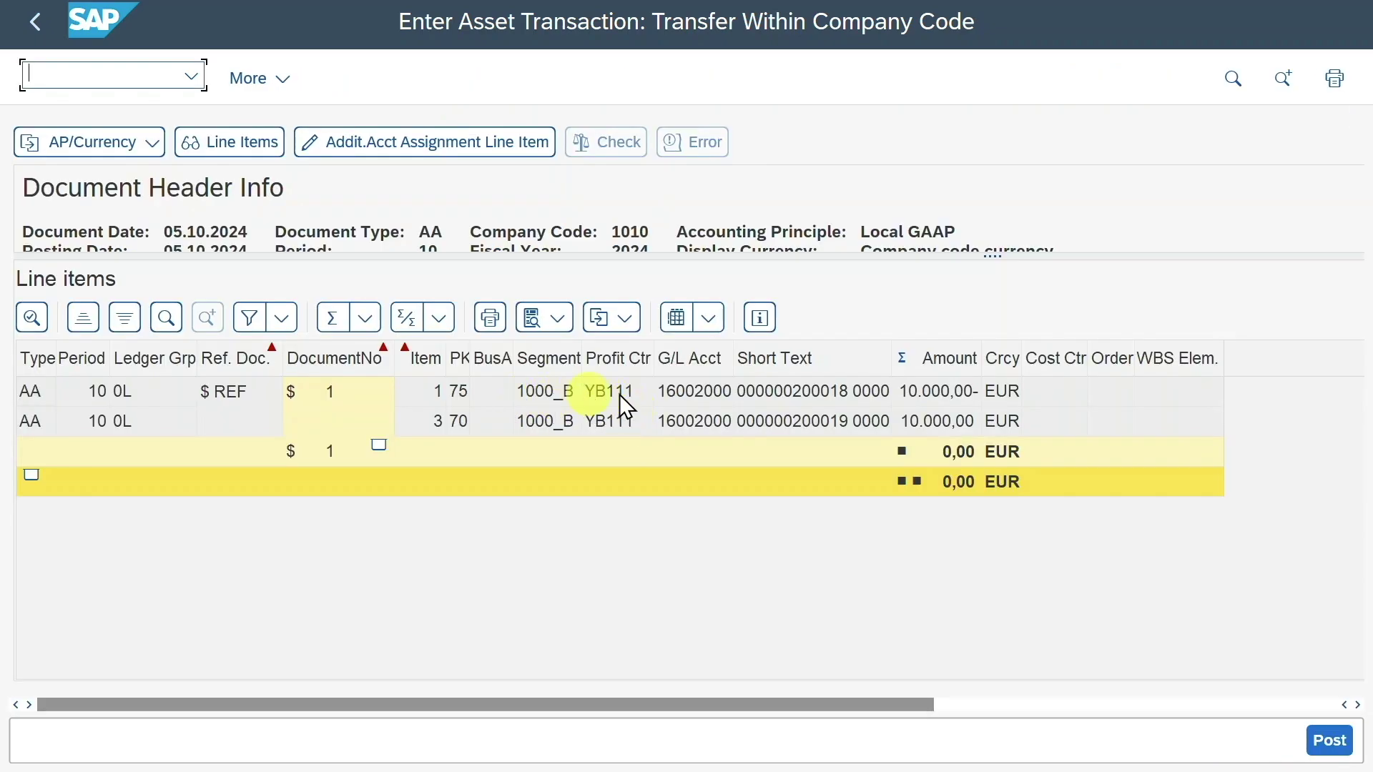
Review the simulated line items, post the 10.000,00 EUR transfer to asset 200019, and acknowledge the messages.
click(939, 386)
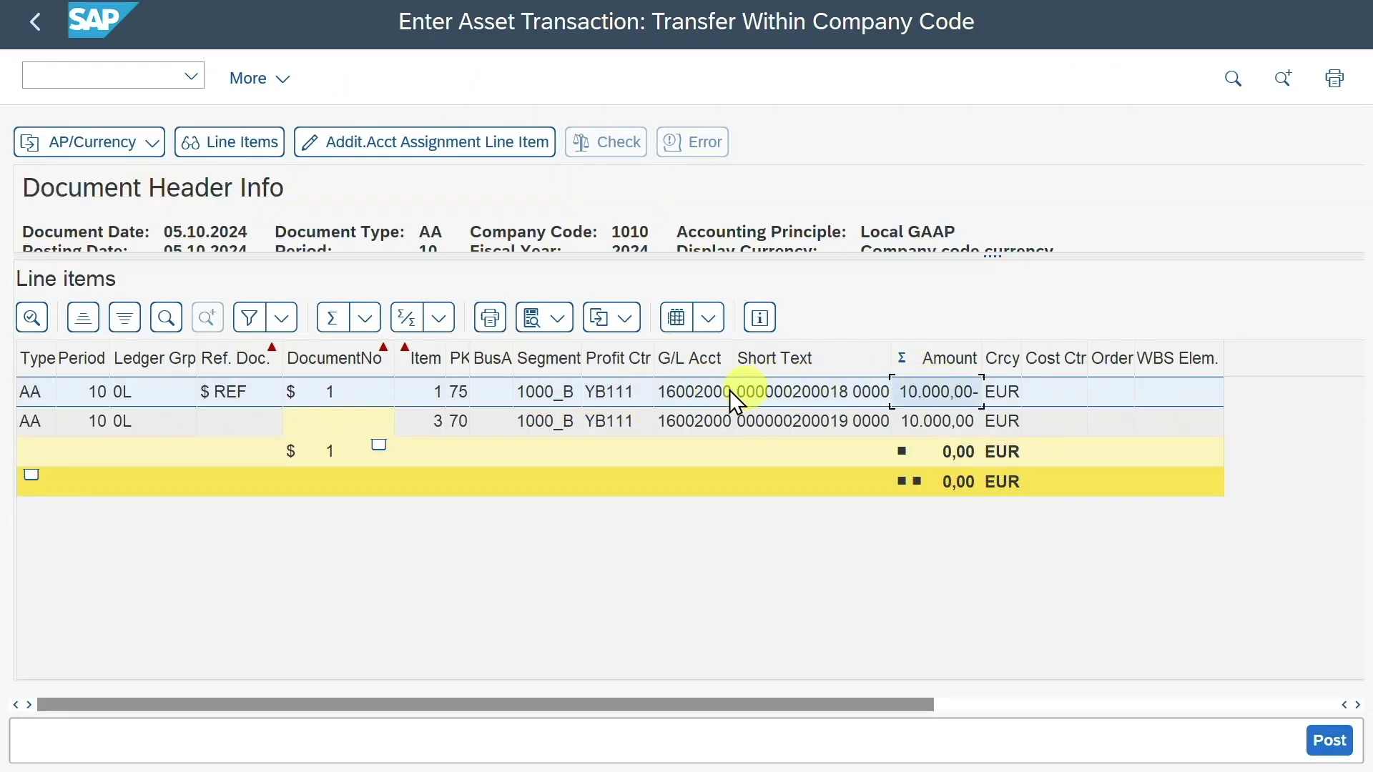
click(809, 394)
click(812, 423)
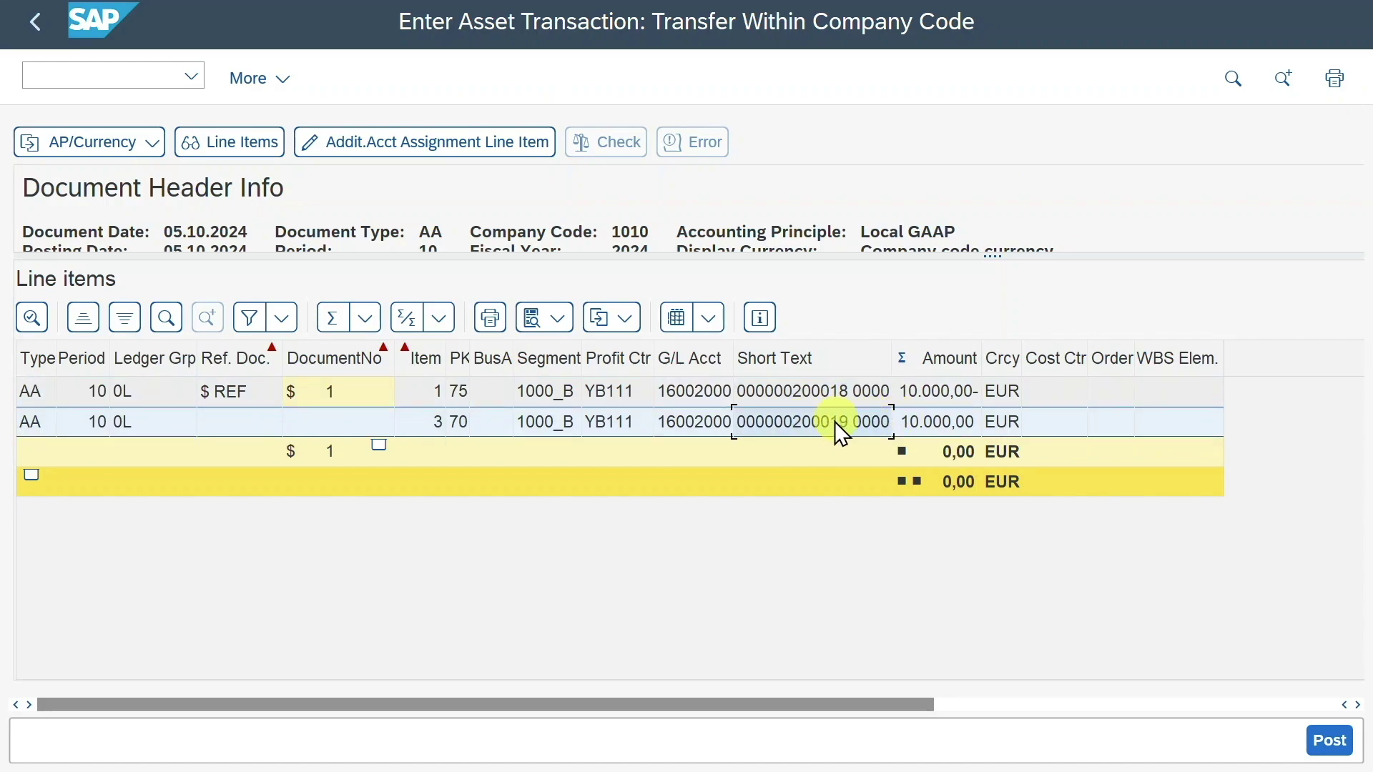
click(1323, 741)
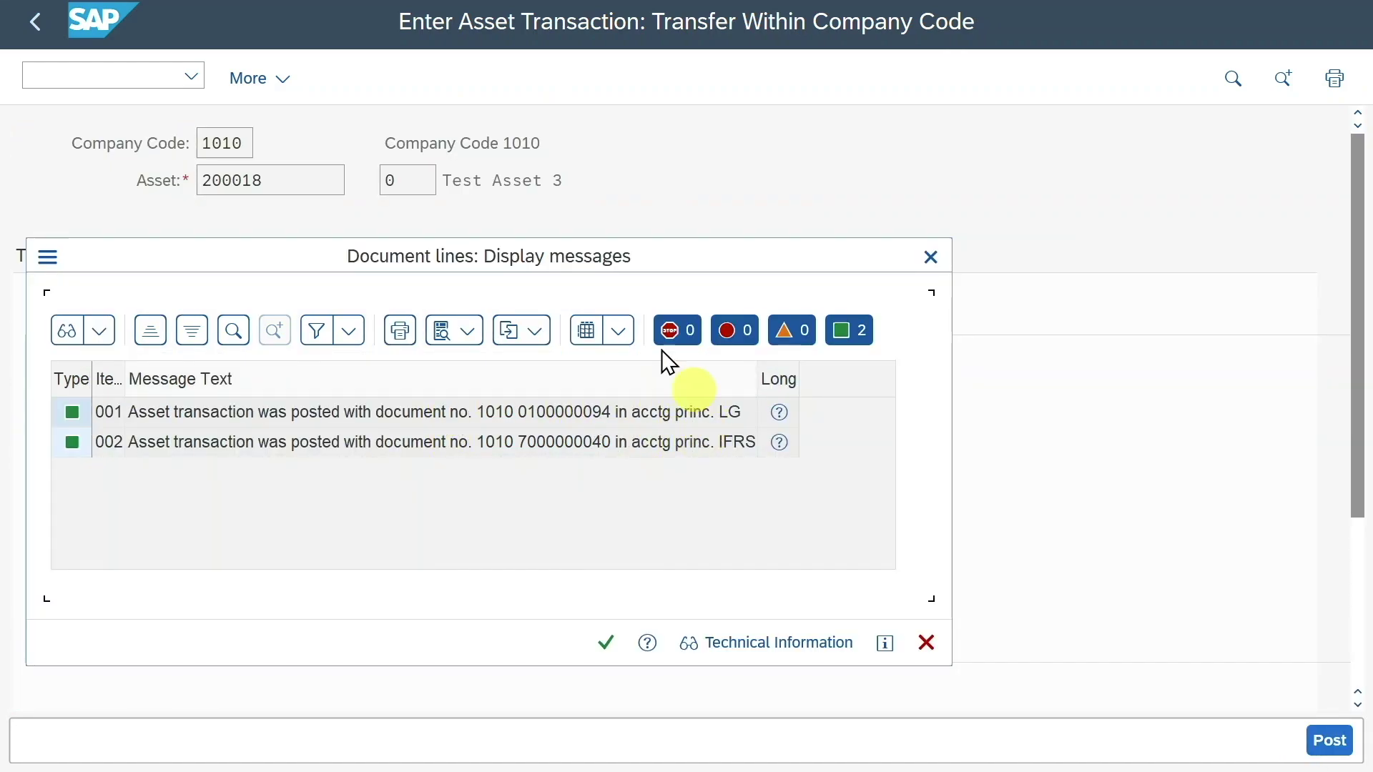
drag(553, 256, 628, 233)
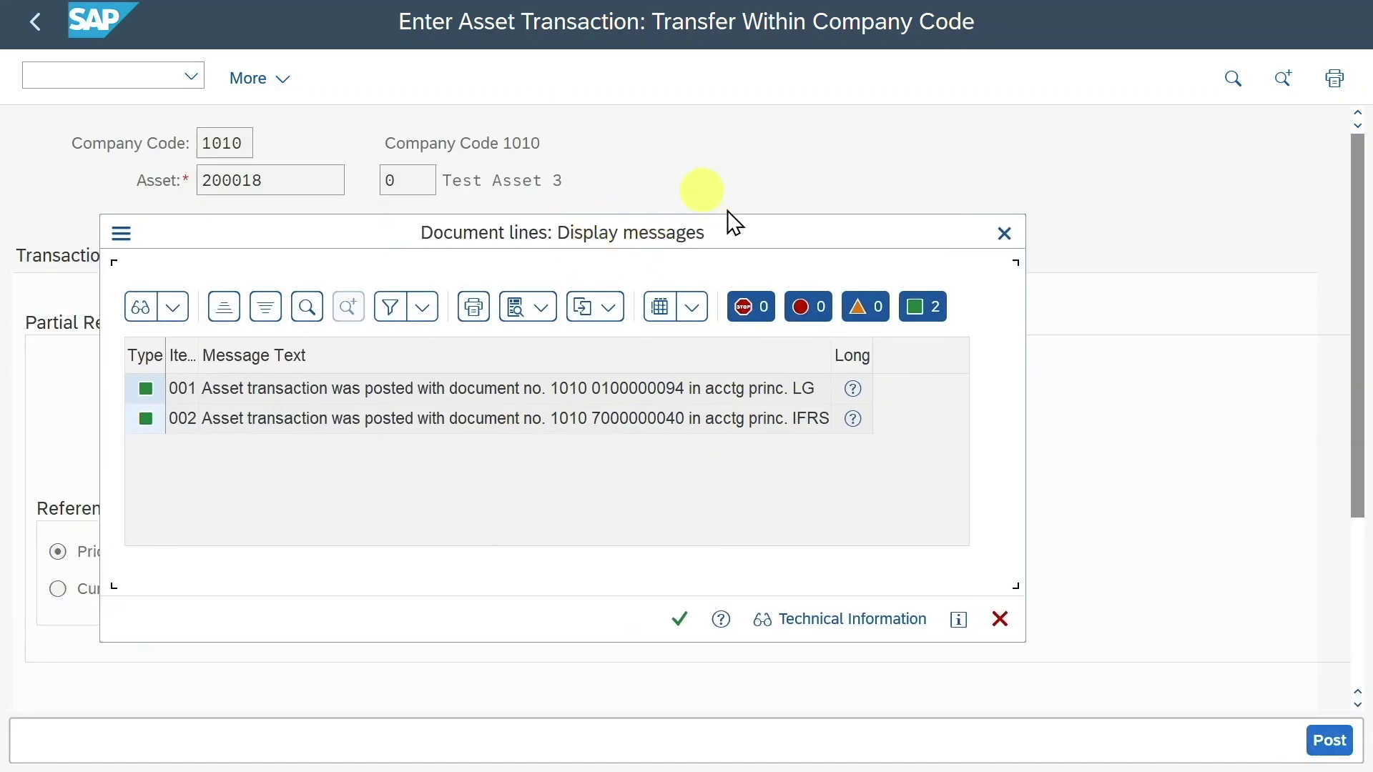
click(676, 621)
click(109, 75)
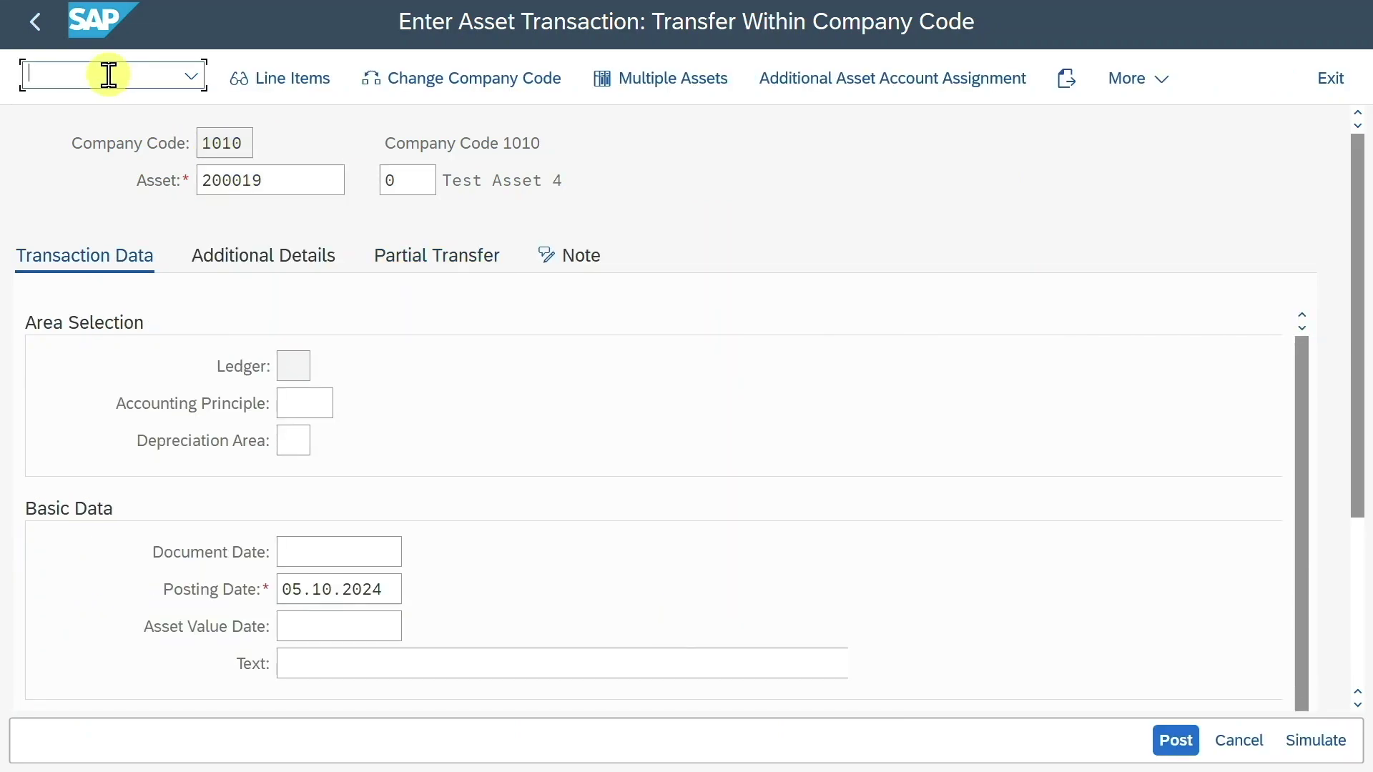
Open Display Asset (/nAS03) for asset 200018.
text(/nAS03)
key(Return)
click(357, 223)
key(BackSpace)
text(8)
key(Return)
click(343, 220)
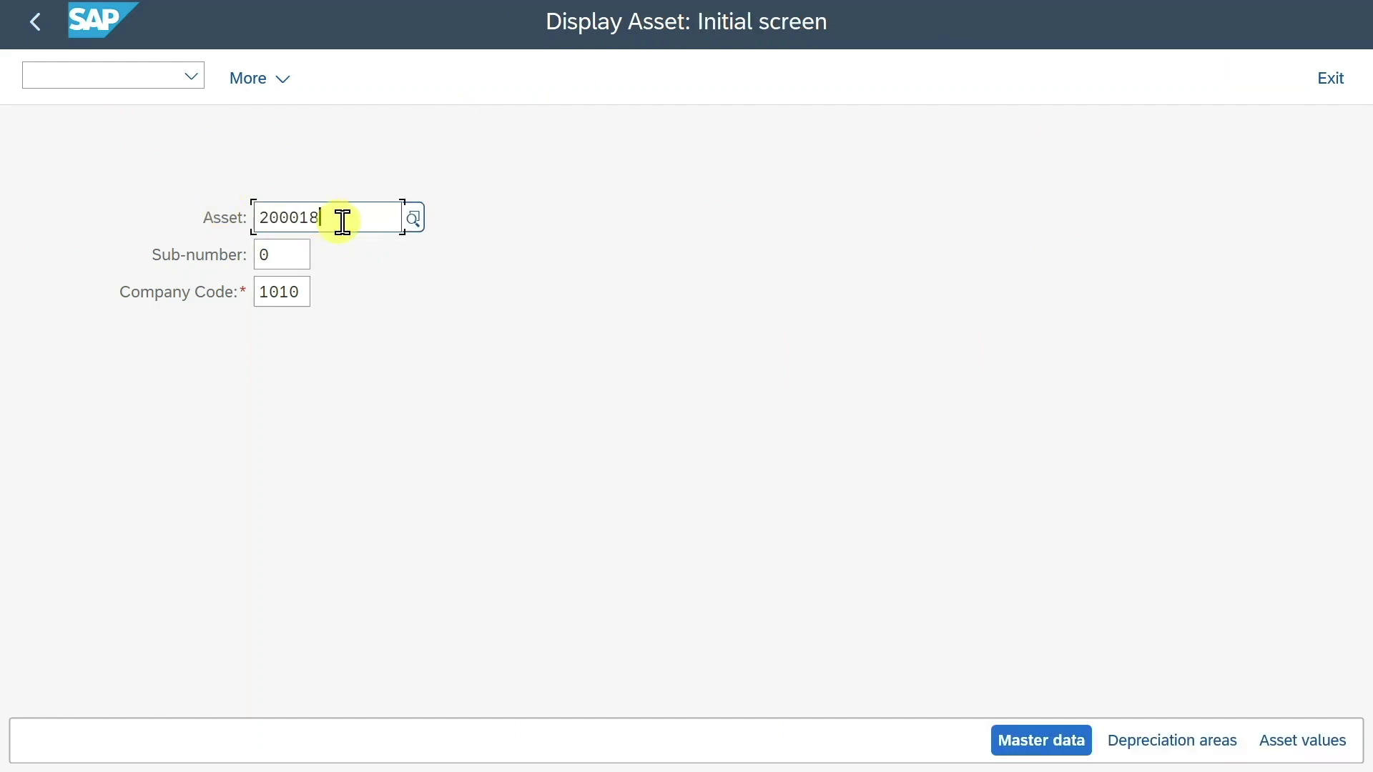
Review asset 200018's fiscal year 2024 values, including the outgoing 10.000,00 transfer.
click(1313, 753)
double_click(630, 255)
drag(1357, 384, 1359, 554)
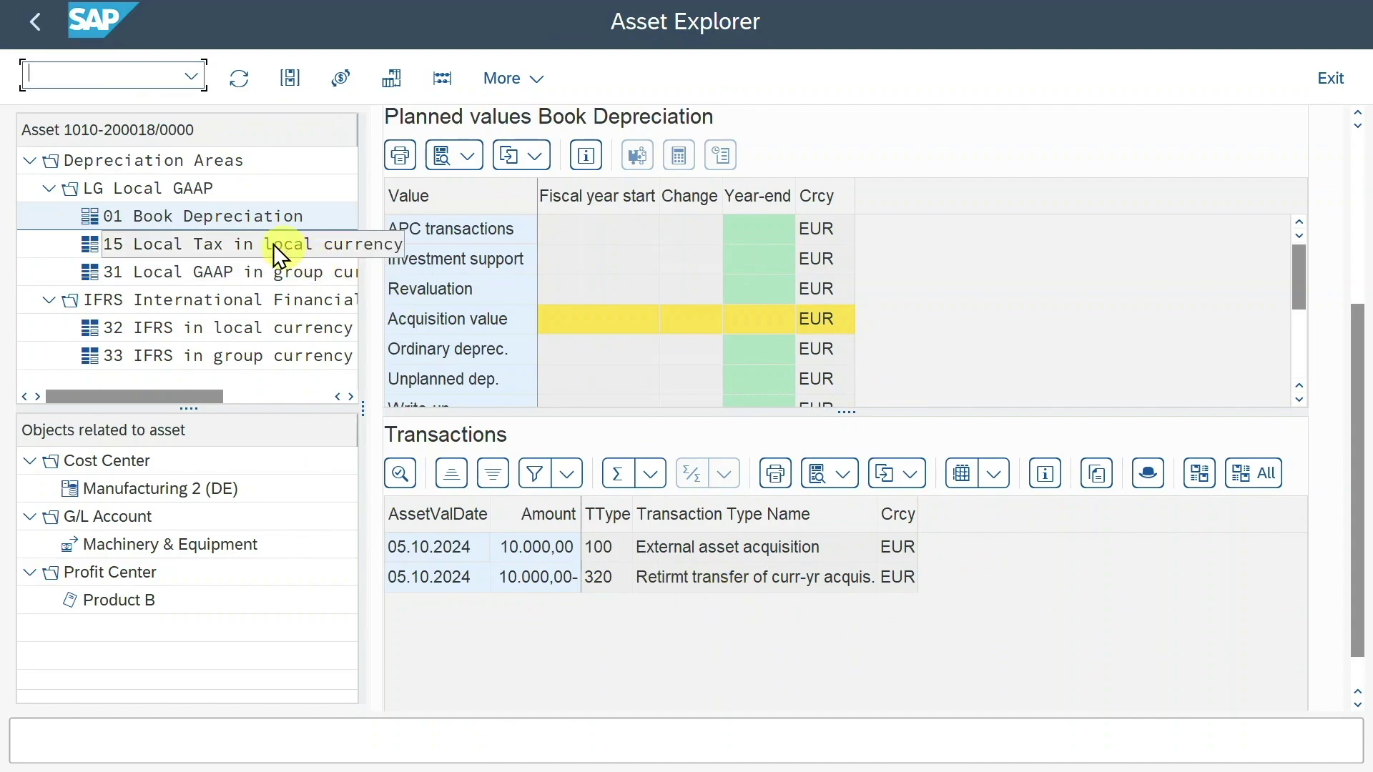
Return to the Display Asset start screen and enter asset 200019.
click(32, 22)
click(362, 221)
key(BackSpace)
text(9)
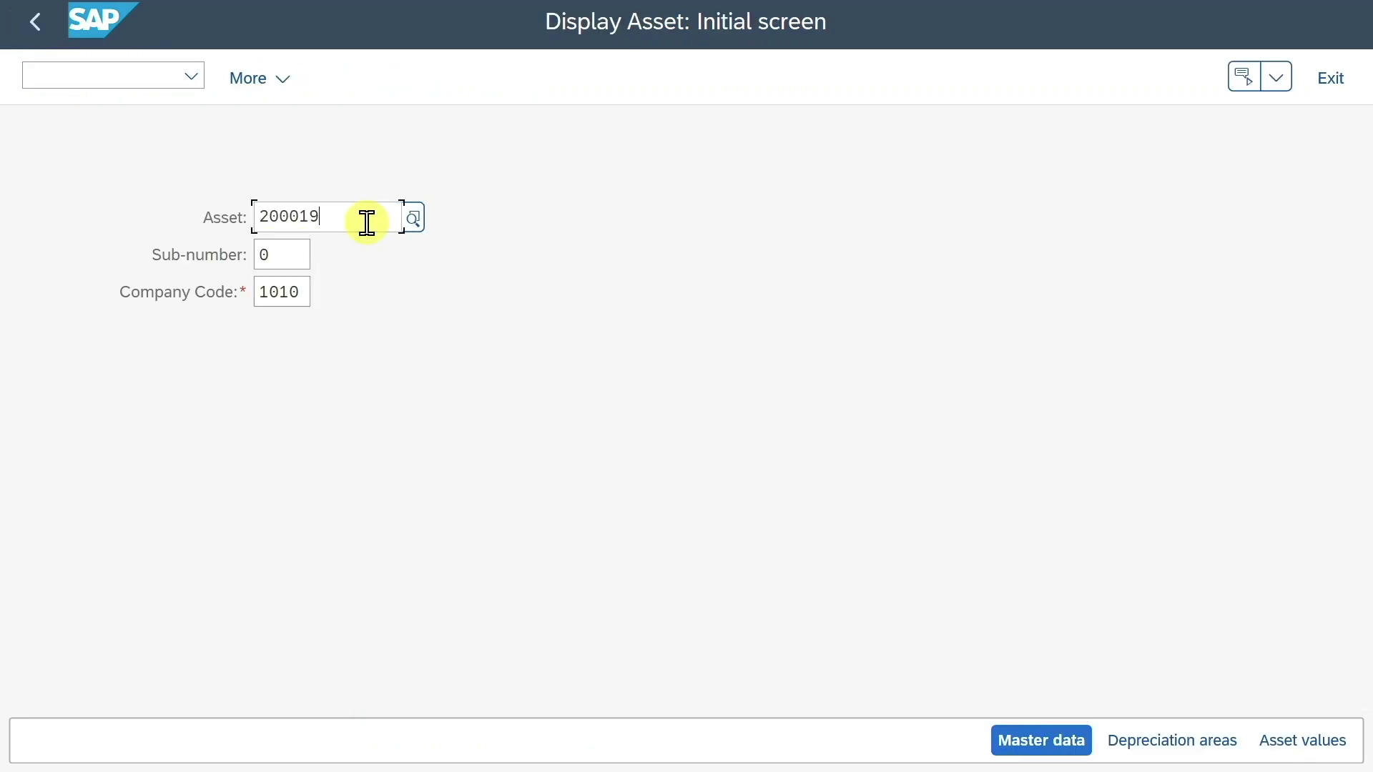
Review asset 200019's Asset Explorer values showing 10.000,00 acquired by transfer, then go back.
click(1322, 747)
drag(1358, 415, 1354, 539)
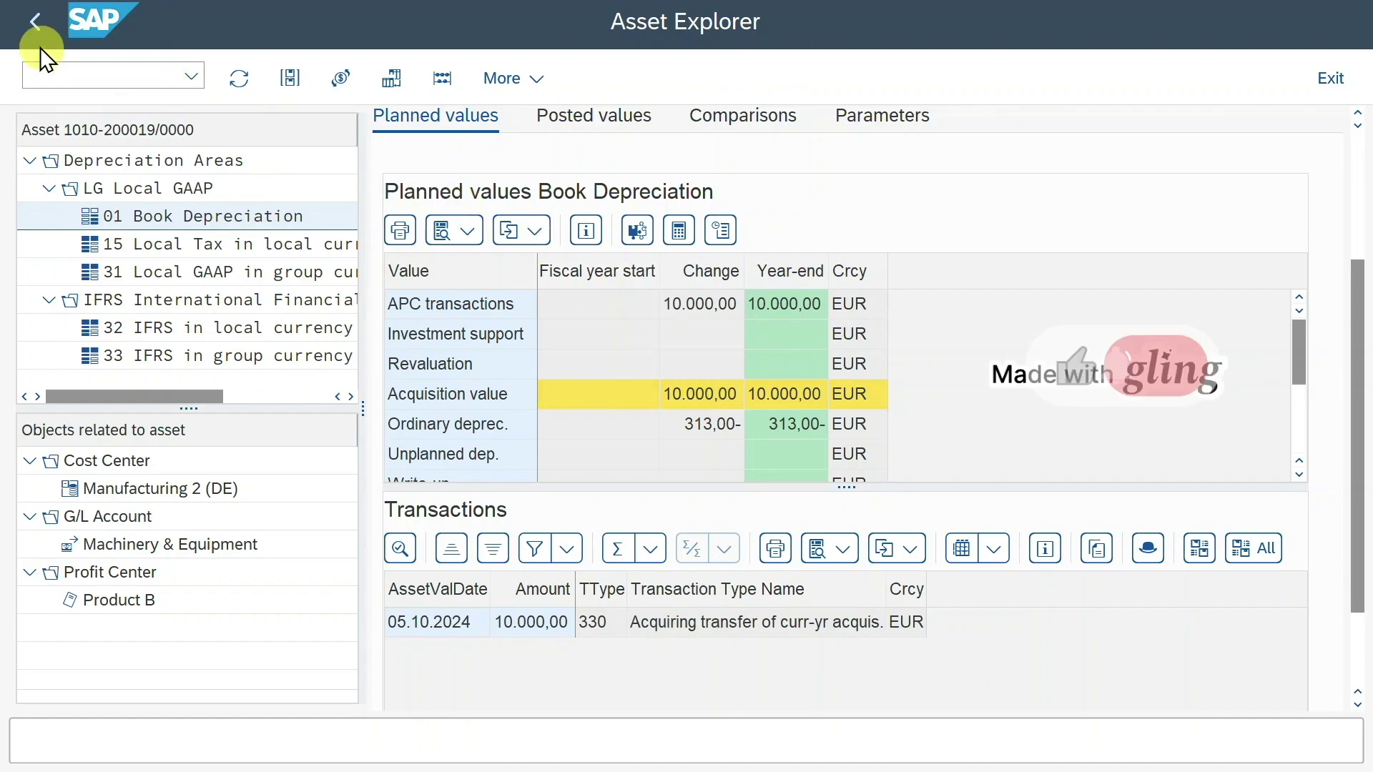
click(33, 25)
Attempt Asset > Block/Delete > Delete on asset 200018, which is refused because it has values.
key(BackSpace)
text(8)
key(Return)
click(78, 20)
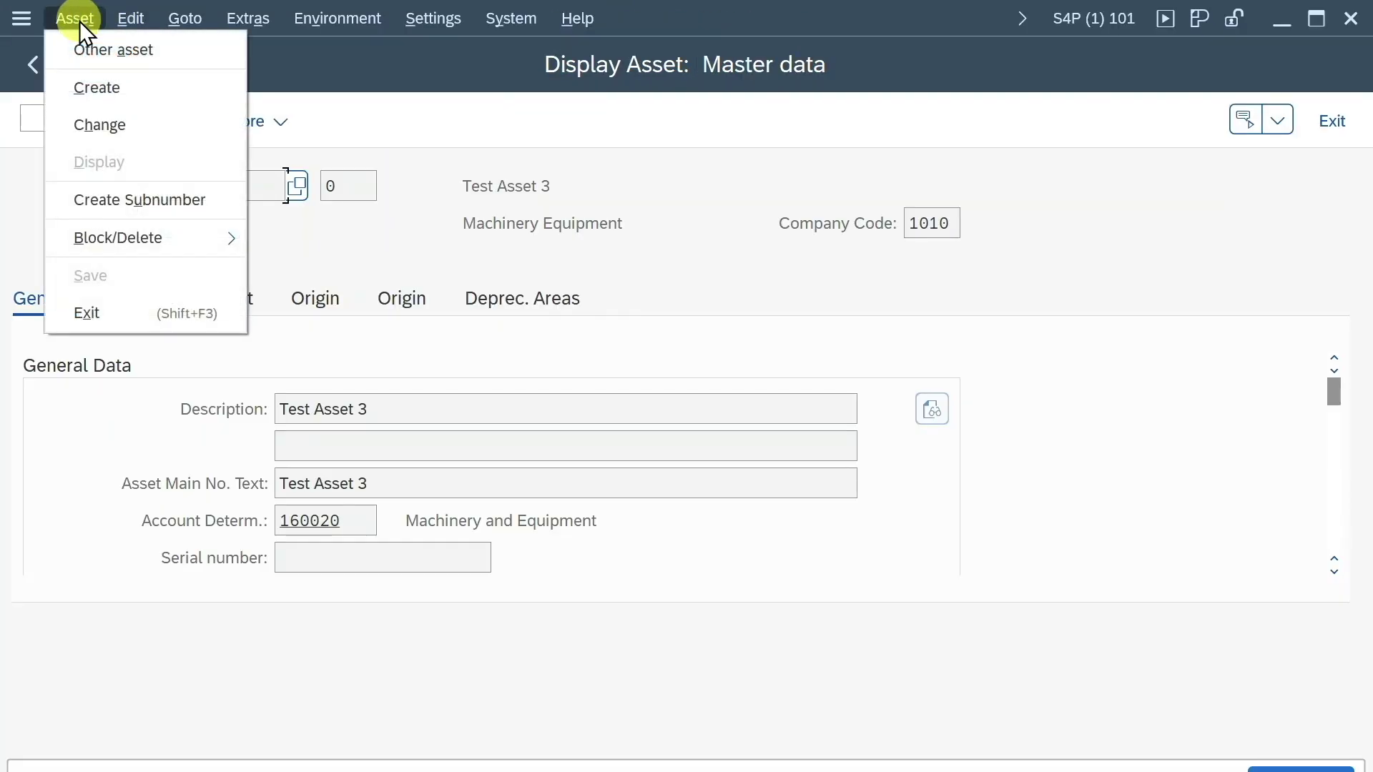
mouse_move(140, 236)
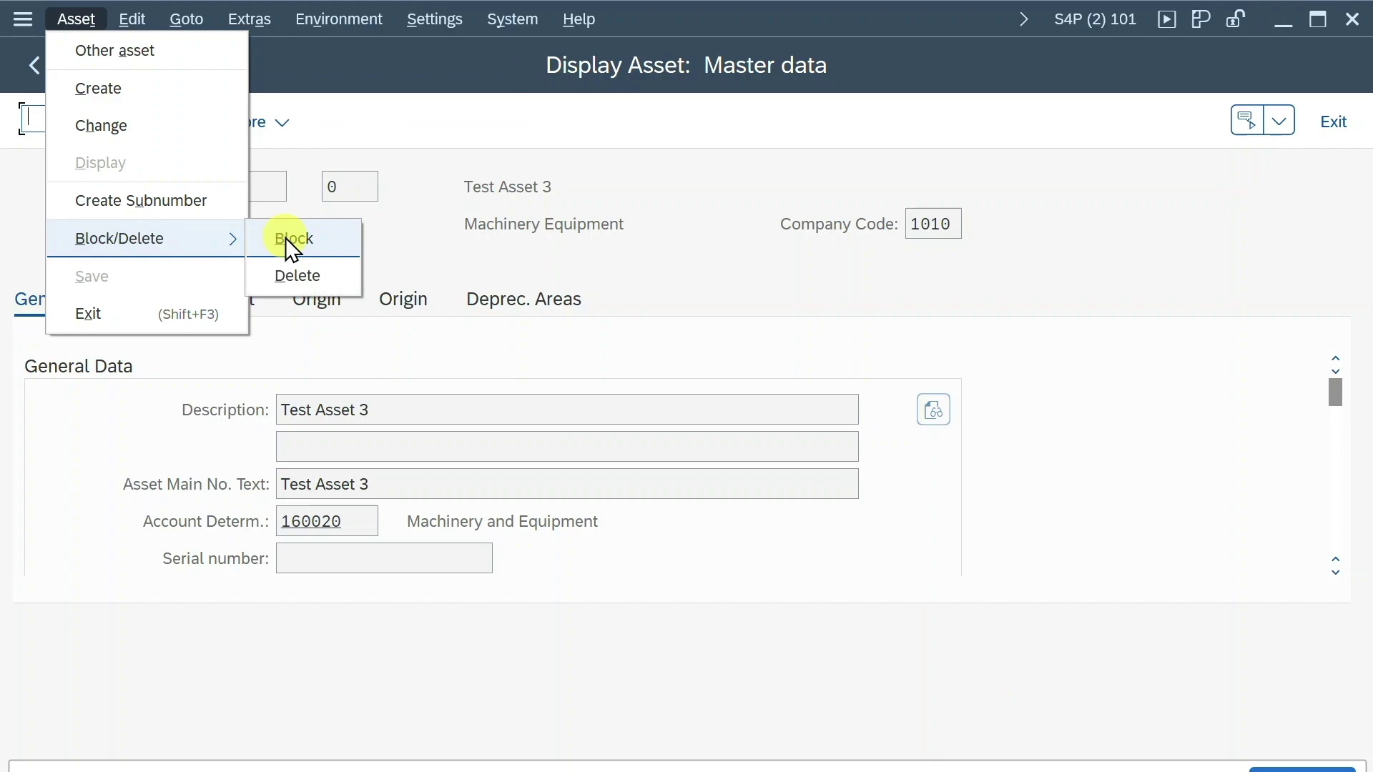
click(299, 276)
click(1322, 741)
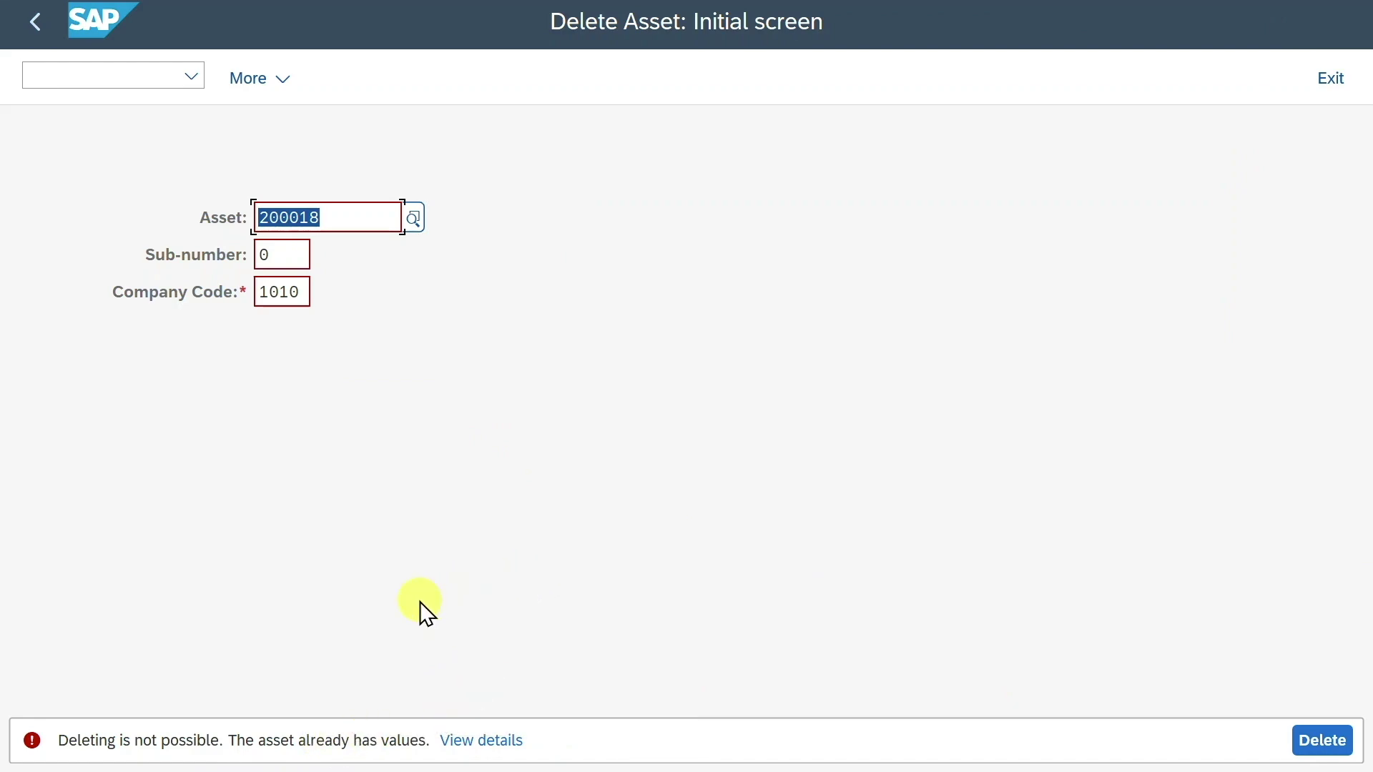
click(343, 221)
mouse_move(343, 221)
mouse_down()
mouse_move(242, 215)
mouse_move(334, 220)
mouse_up()
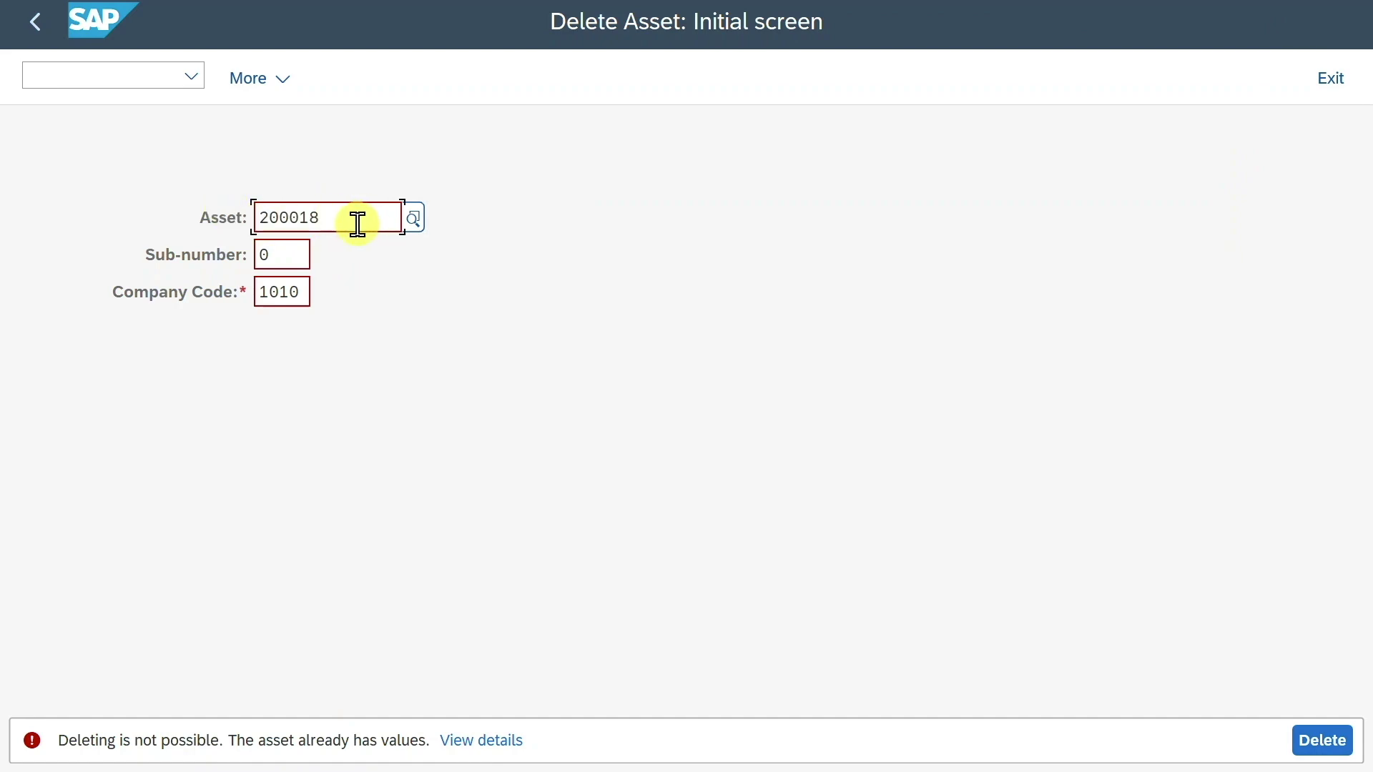